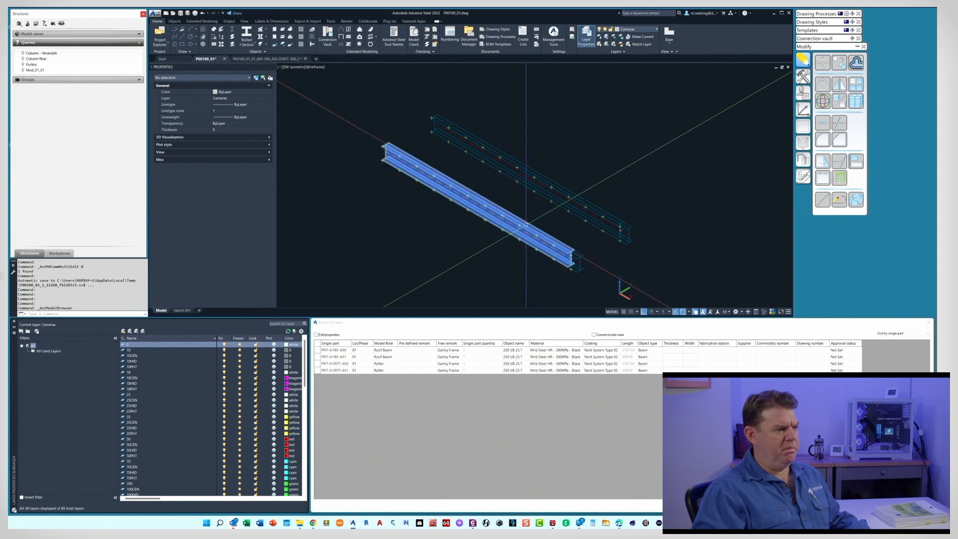
# Step: Review the main weld, double weld and additional data settings of the weld at the near beam's end, leaving them as they are
pyautogui.press('Escape')
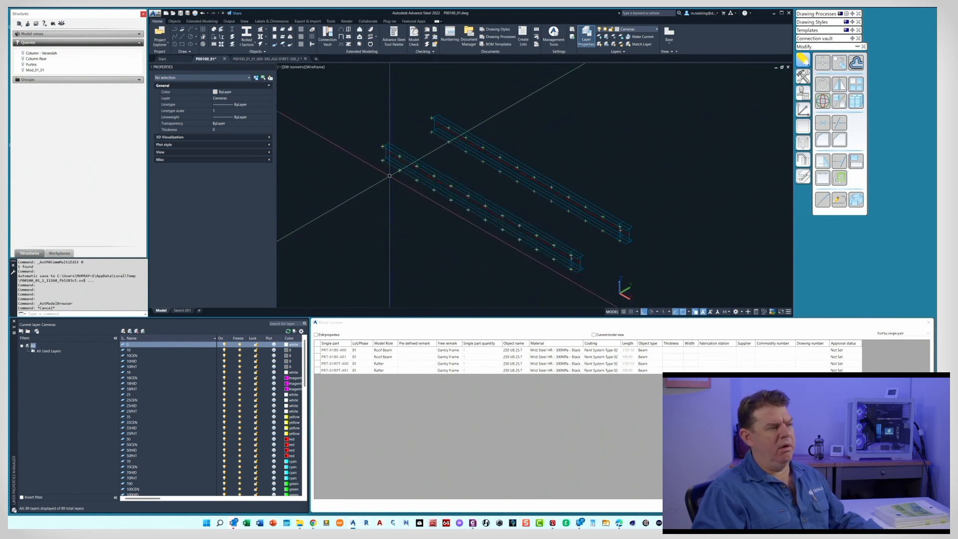
pyautogui.scroll(10, 383, 168)
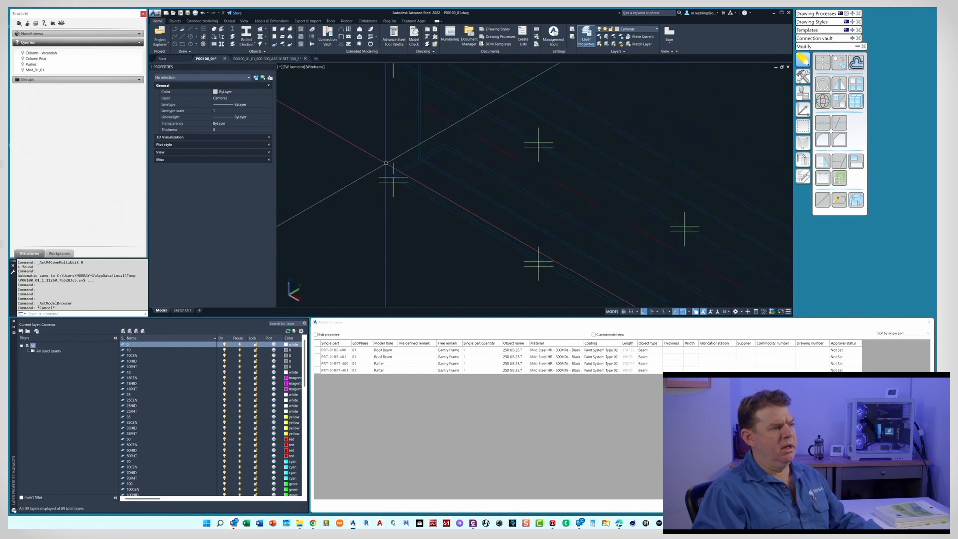
pyautogui.doubleClick(399, 204)
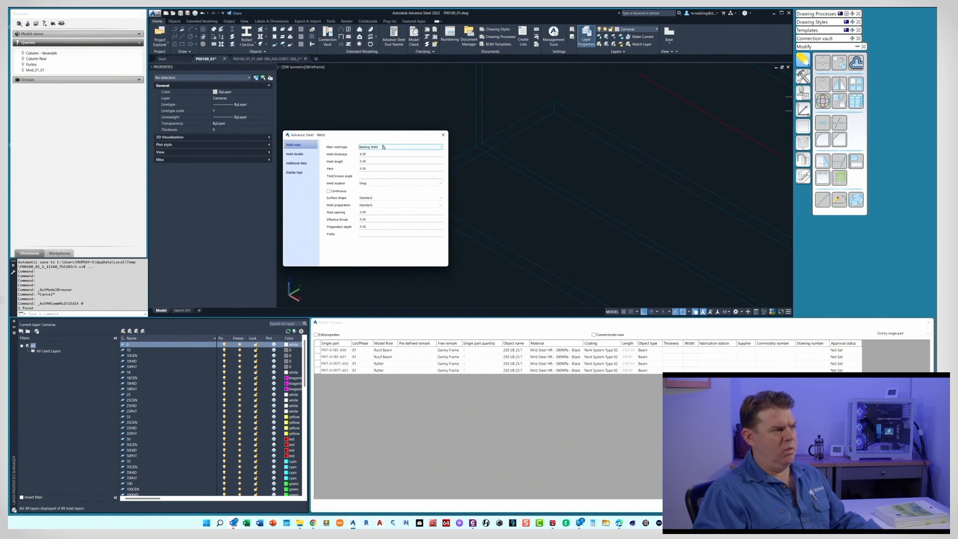
pyautogui.click(301, 154)
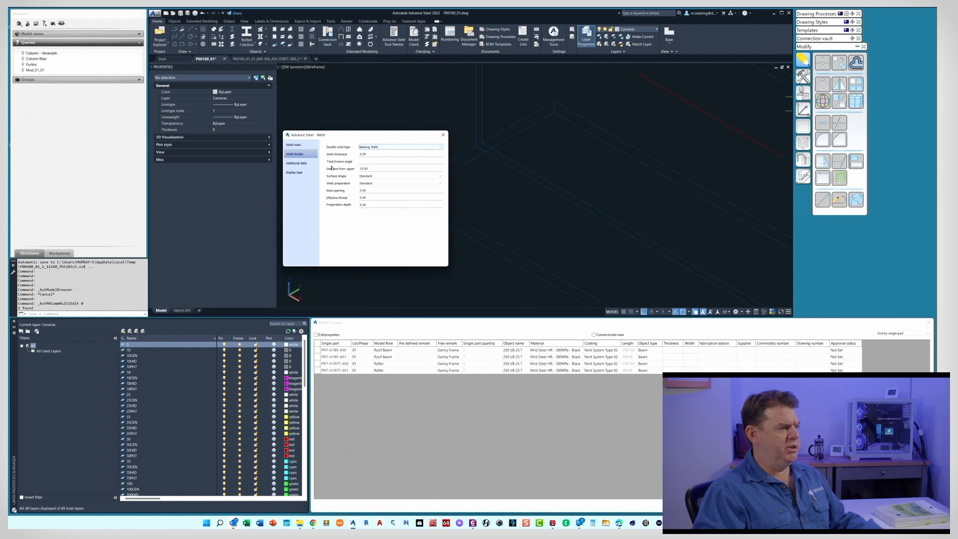
pyautogui.click(306, 164)
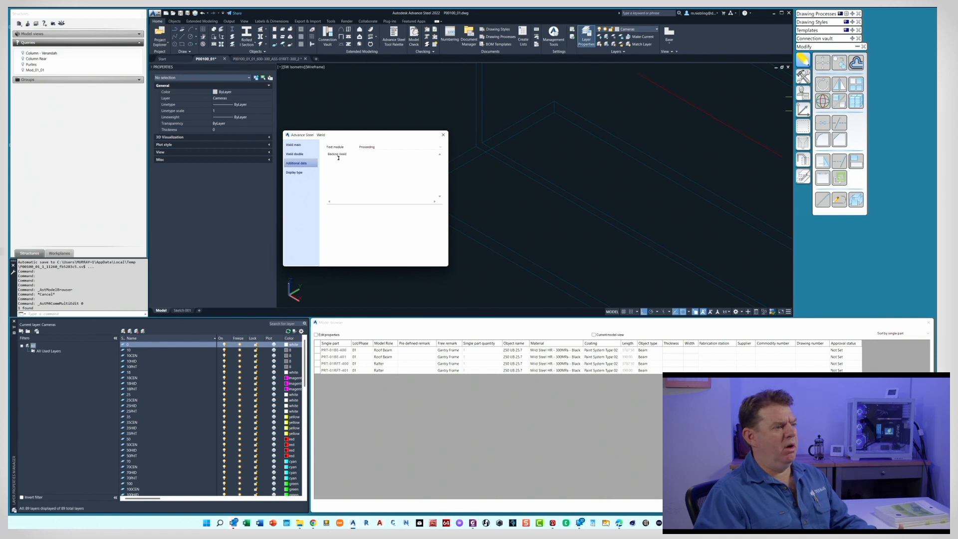
pyautogui.click(444, 135)
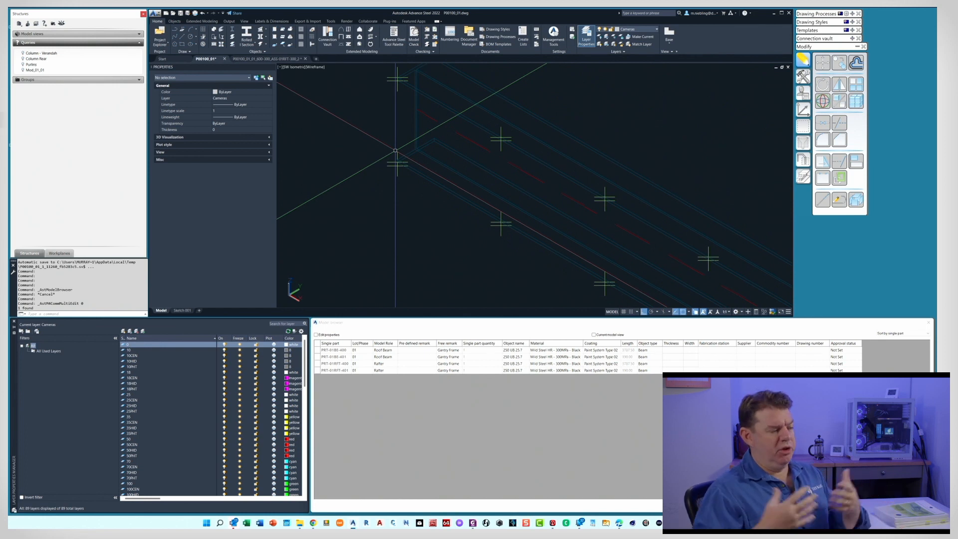
# Step: Switch to the ASS-01RFT-300 rafter assembly drawing and examine its title block
pyautogui.scroll(-5, 389, 154)
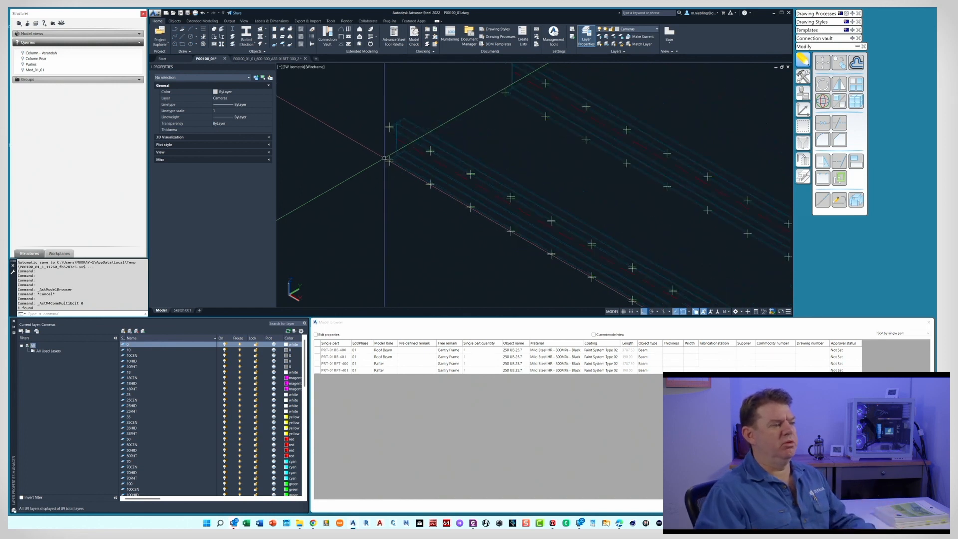
pyautogui.scroll(-4, 384, 158)
pyautogui.scroll(3, 400, 179)
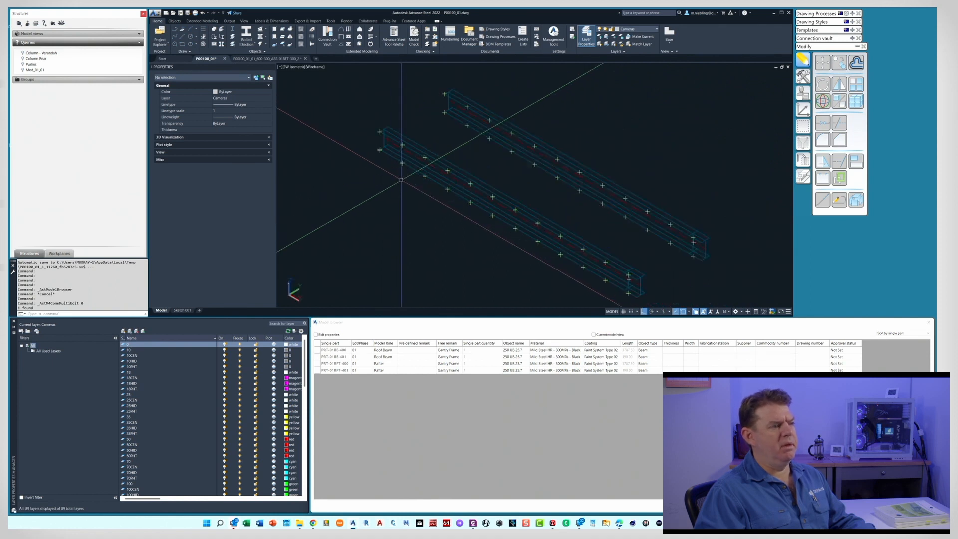
pyautogui.scroll(-3, 401, 163)
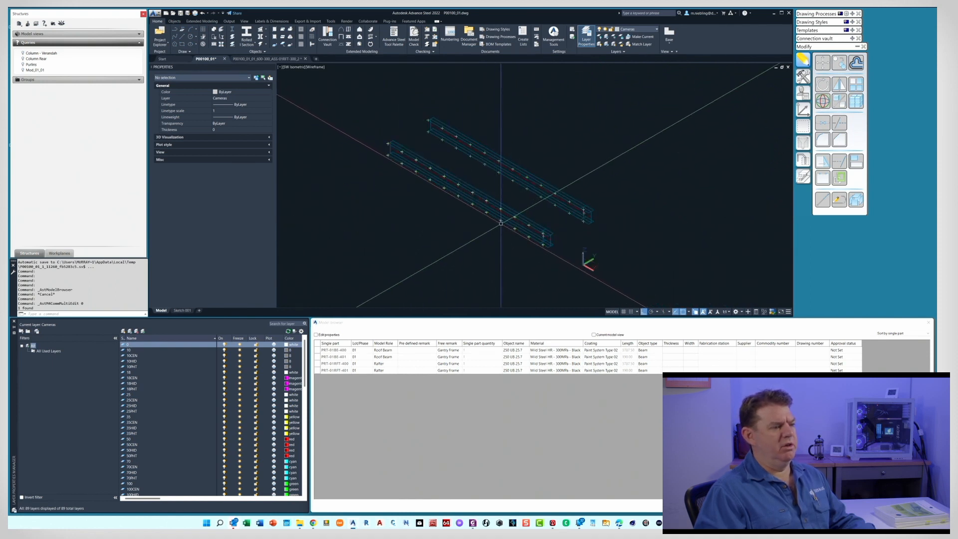
pyautogui.click(264, 59)
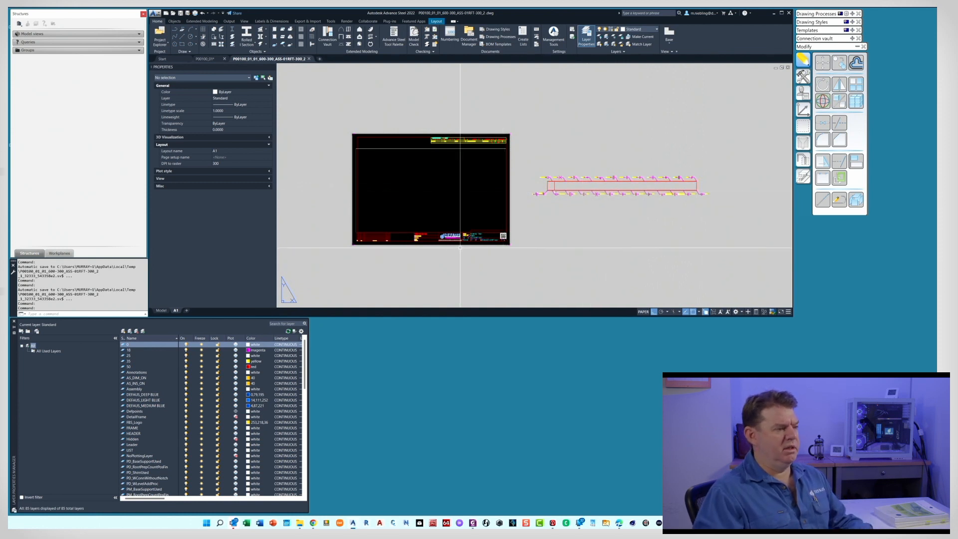
pyautogui.scroll(5, 460, 247)
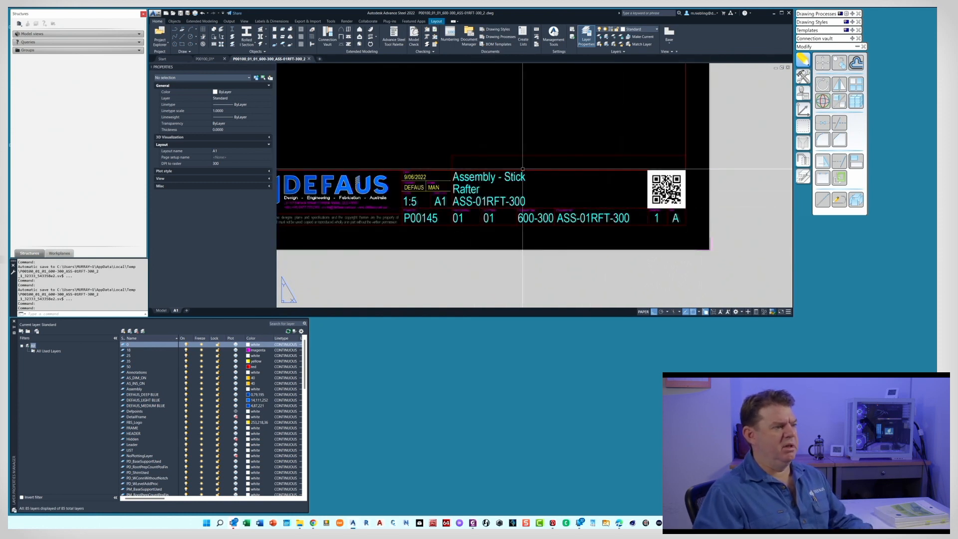
pyautogui.scroll(-3, 522, 169)
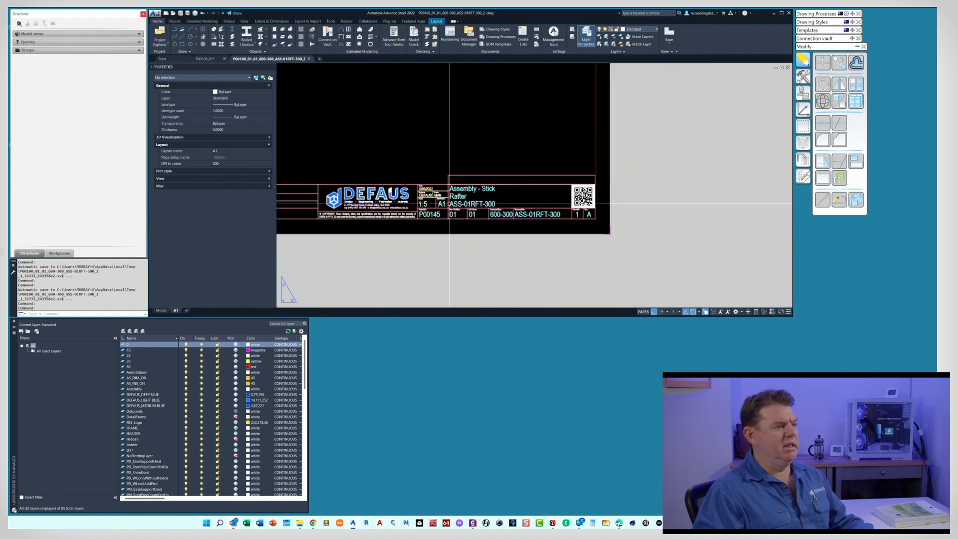
pyautogui.scroll(-5, 449, 203)
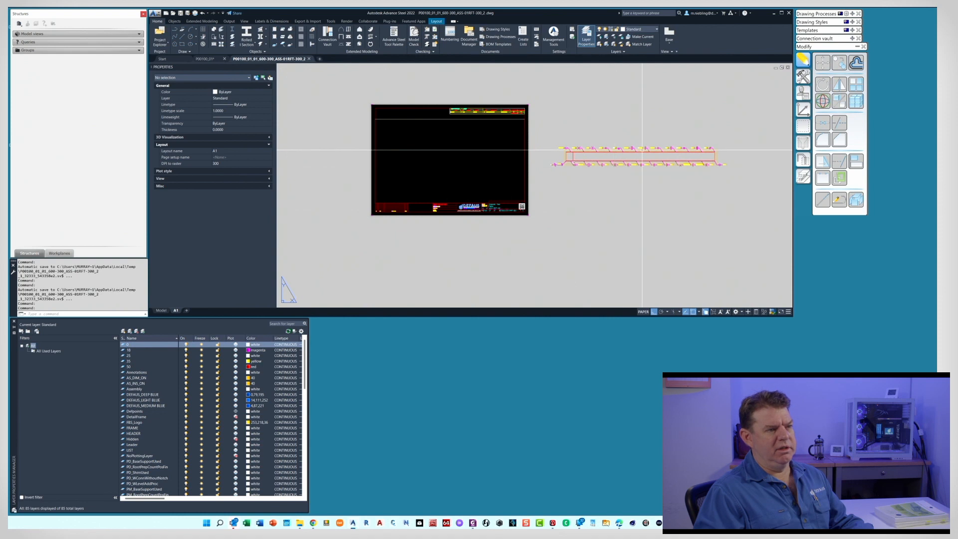
# Step: Examine the weld symbols placed along both flanges of the rafter view beside the drawing sheet
pyautogui.scroll(2, 711, 147)
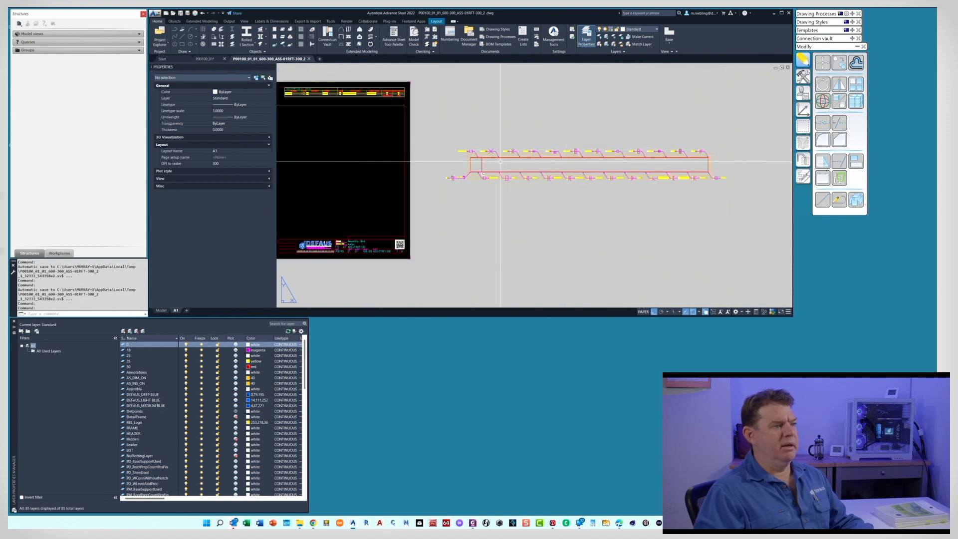
pyautogui.scroll(2, 472, 159)
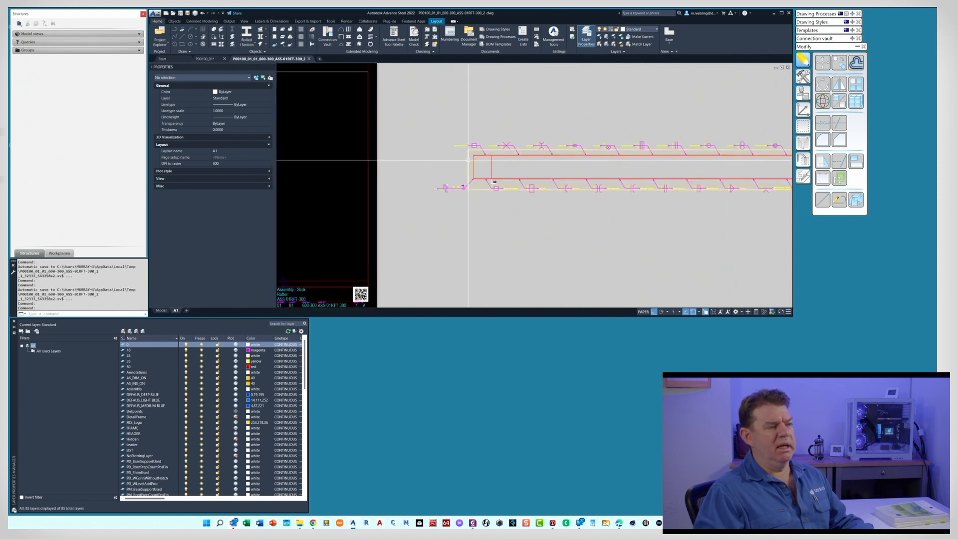
pyautogui.scroll(2, 464, 163)
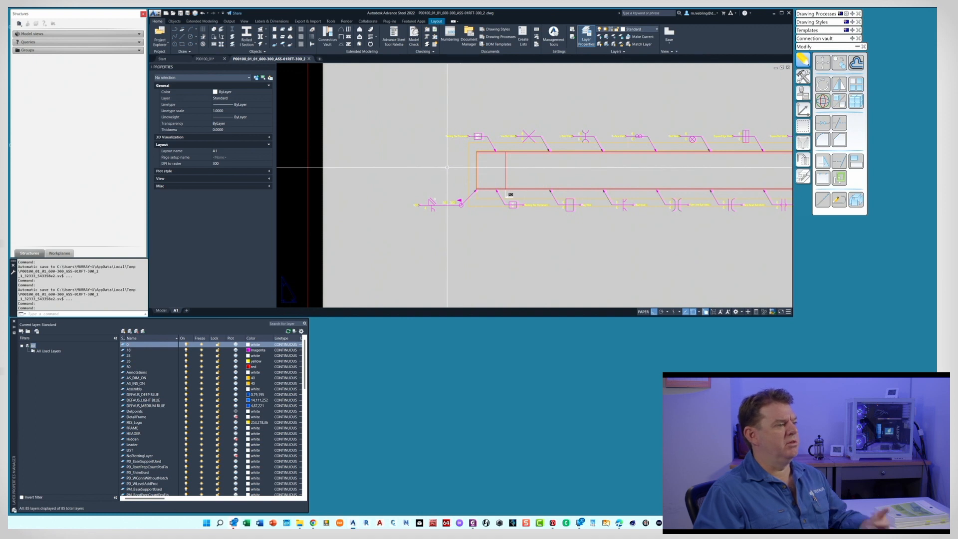
pyautogui.scroll(1, 456, 166)
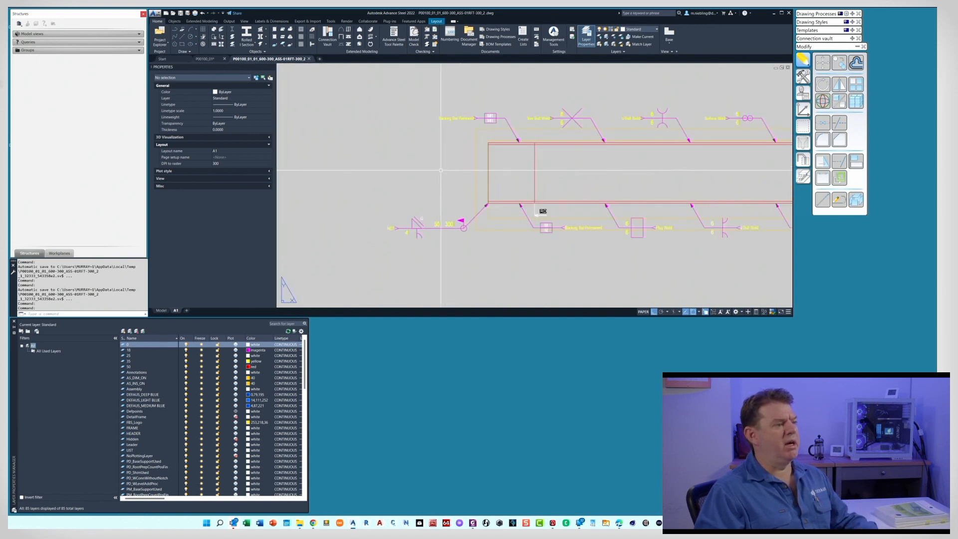
pyautogui.scroll(-2, 431, 188)
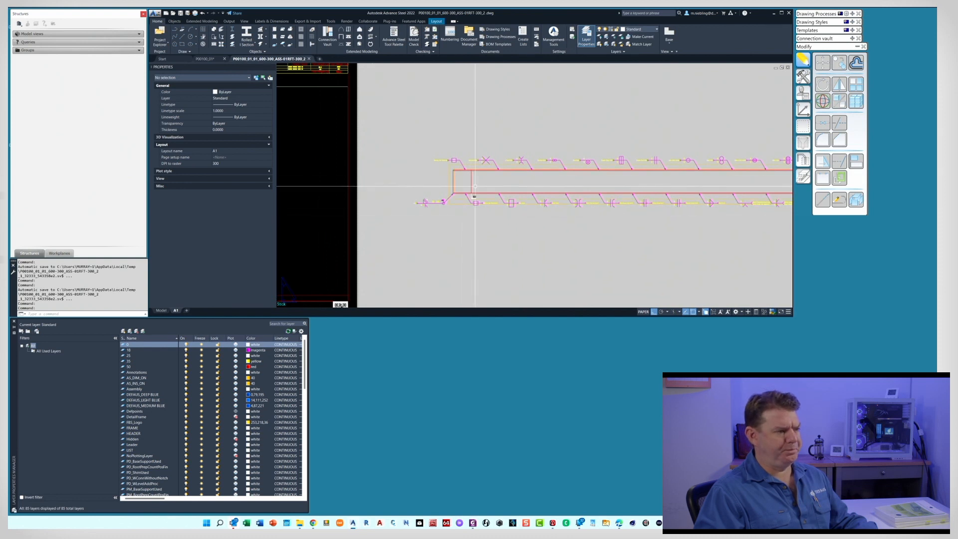
pyautogui.scroll(-3, 489, 183)
pyautogui.scroll(2, 488, 183)
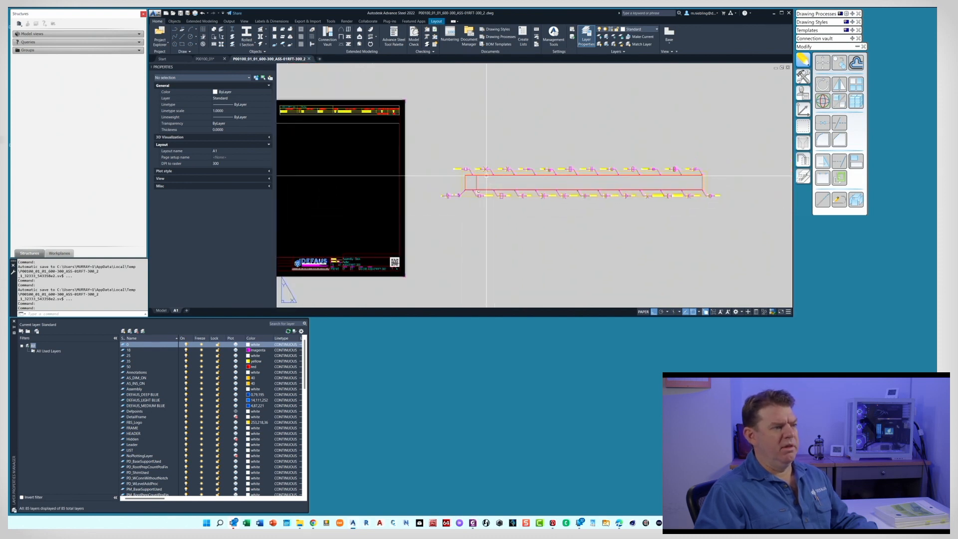
# Step: Check the main weld settings of the Backing Bar Permanent symbol below the rafter, then close its properties
pyautogui.click(455, 193)
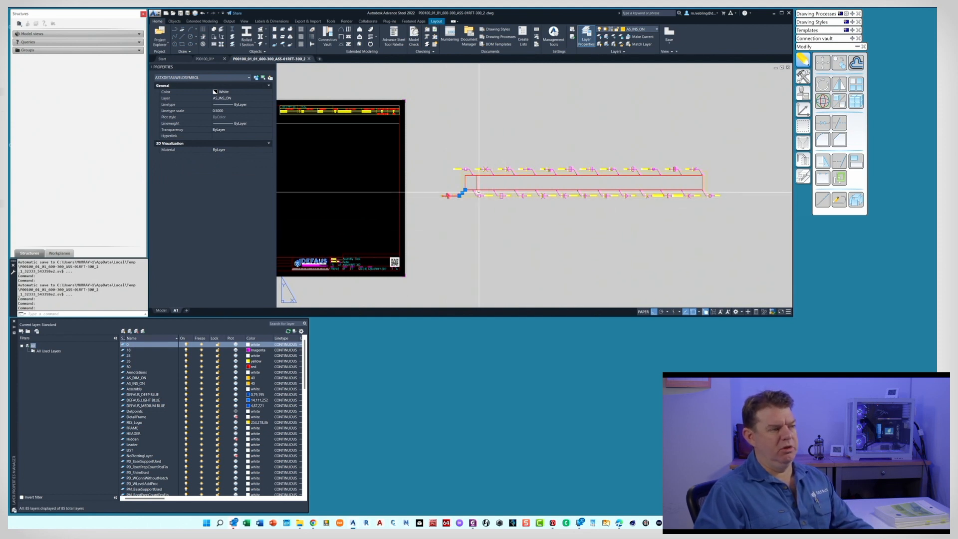
pyautogui.press('Escape')
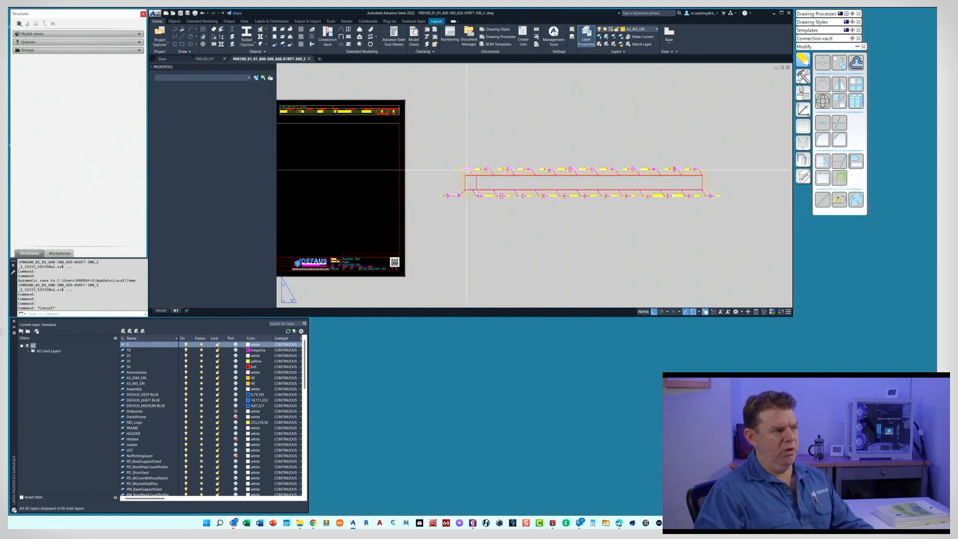
pyautogui.scroll(4, 460, 171)
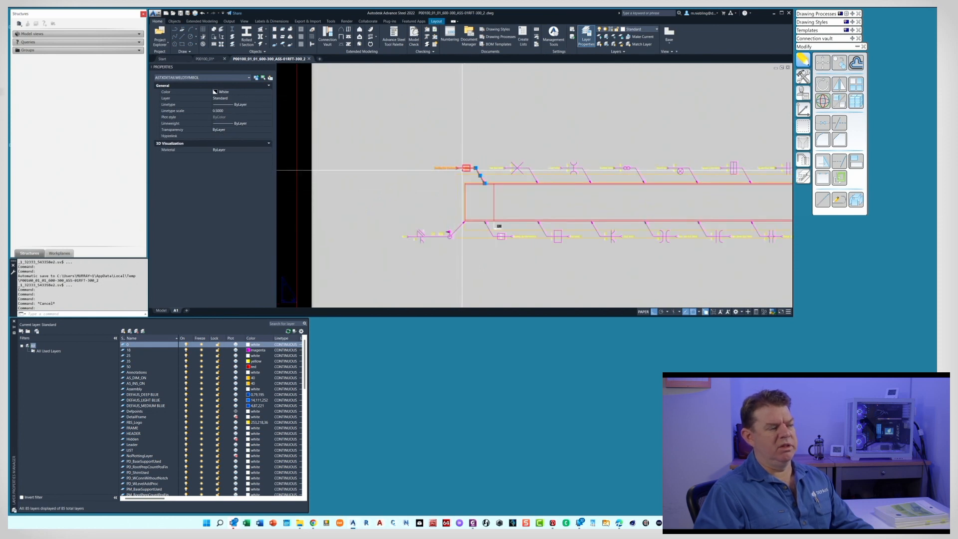
pyautogui.scroll(4, 491, 229)
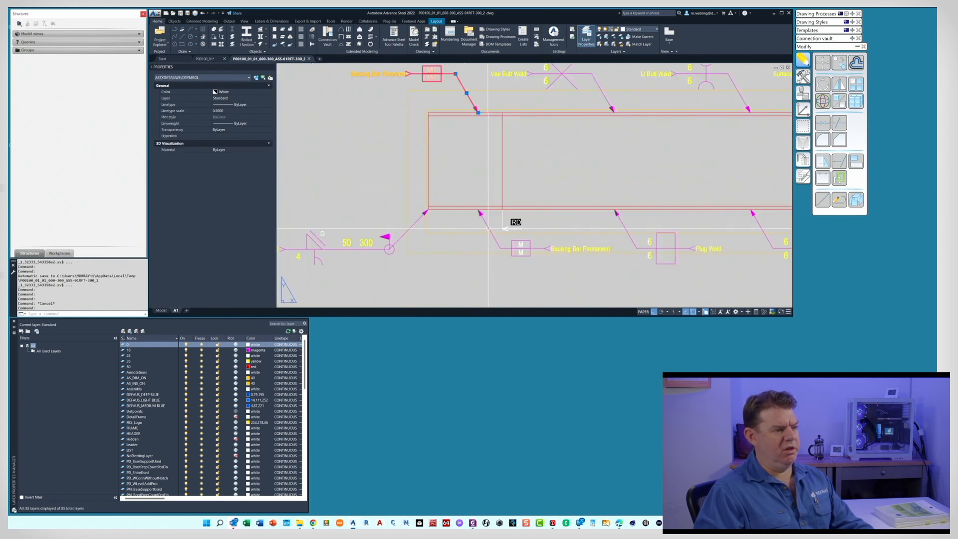
pyautogui.press('Escape')
pyautogui.doubleClick(485, 221)
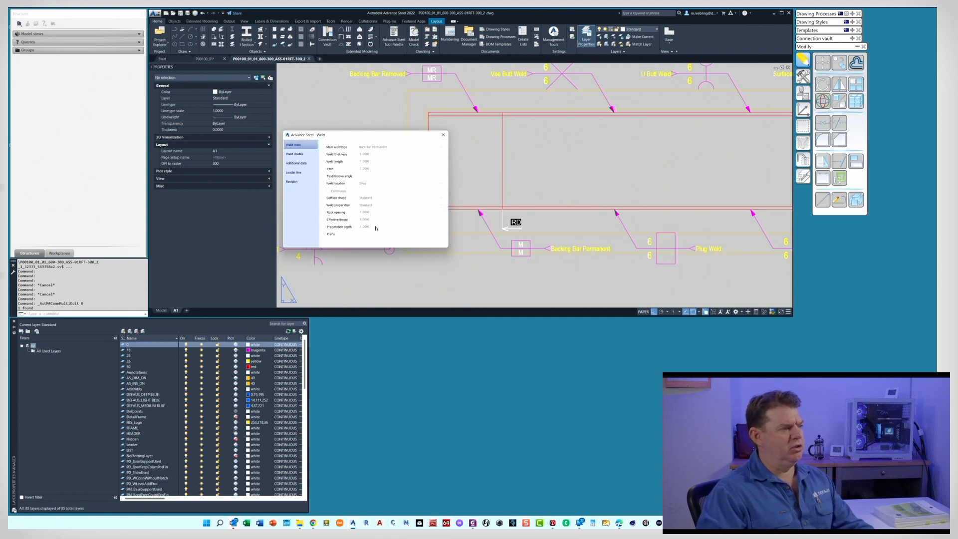
pyautogui.click(443, 135)
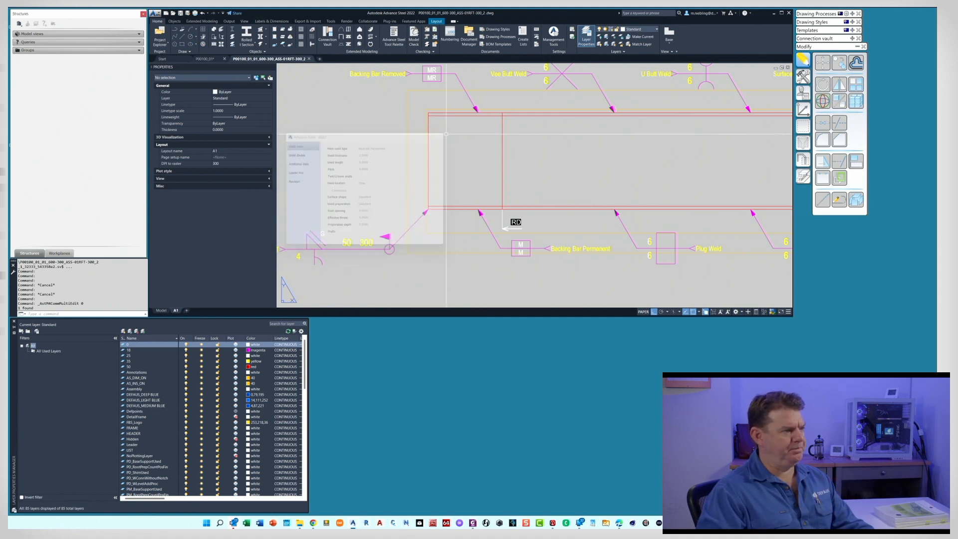
# Step: Check the main weld settings of the 50/300 weld symbol at the rafter's lower left corner
pyautogui.click(363, 249)
pyautogui.doubleClick(362, 249)
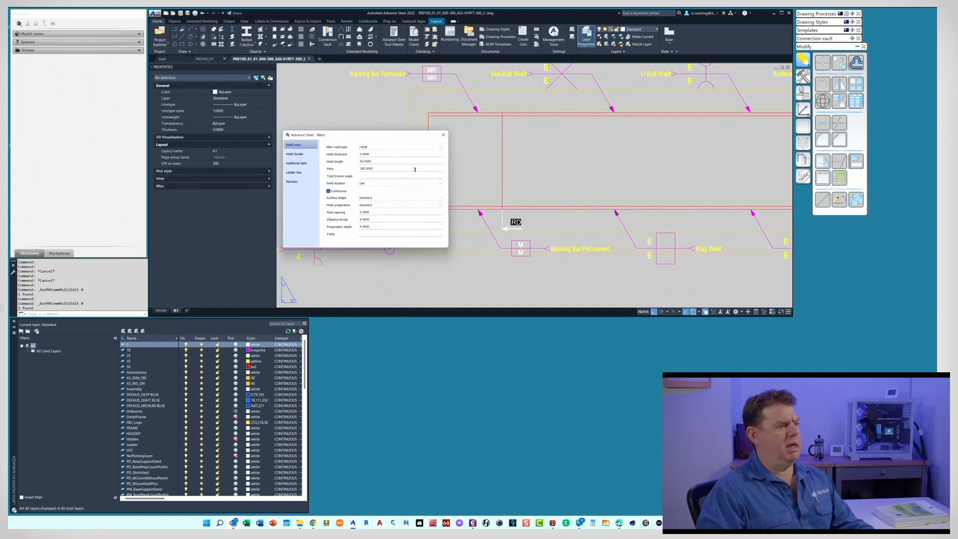
pyautogui.click(443, 135)
# Step: Compare the Backing Bar Removed and Backing Bar Permanent symbols with their neighbouring weld symbols at the rafter's left end
pyautogui.scroll(-4, 452, 192)
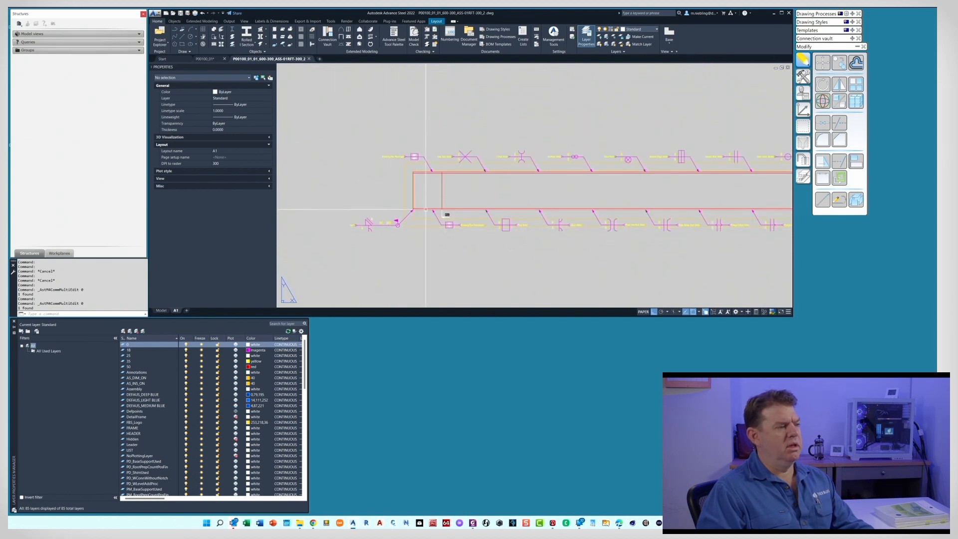
pyautogui.scroll(2, 438, 202)
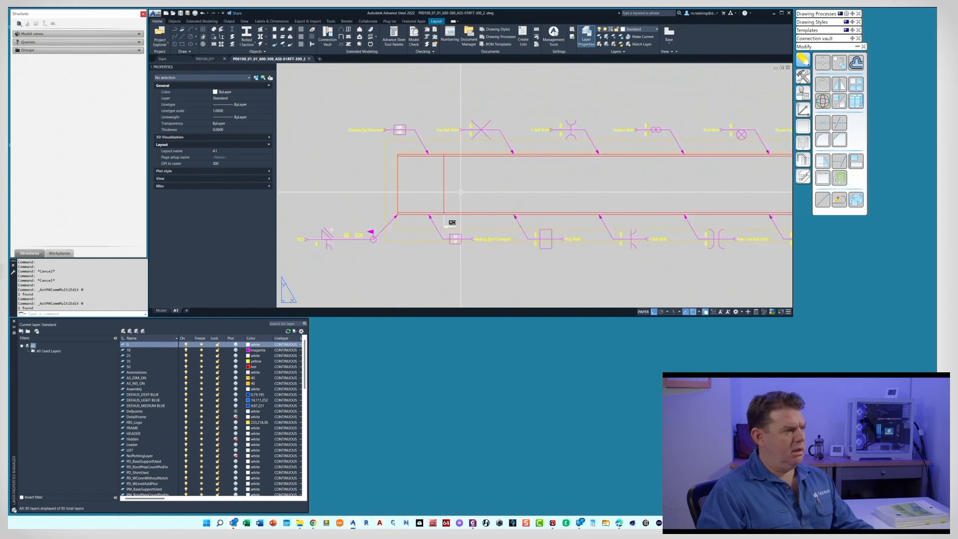
pyautogui.scroll(2, 461, 191)
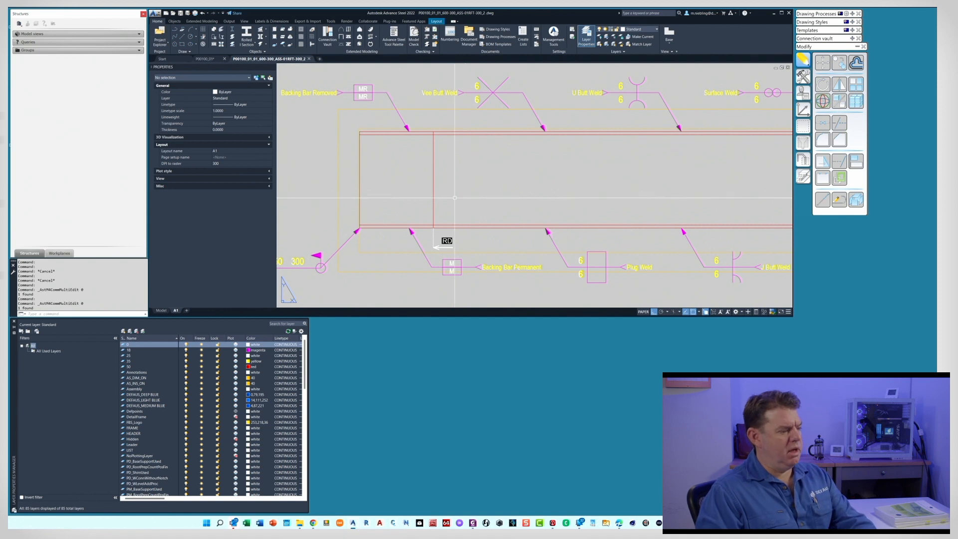
pyautogui.write('p')
pyautogui.press('Return')
pyautogui.moveTo(455, 182); pyautogui.dragTo(495, 185)
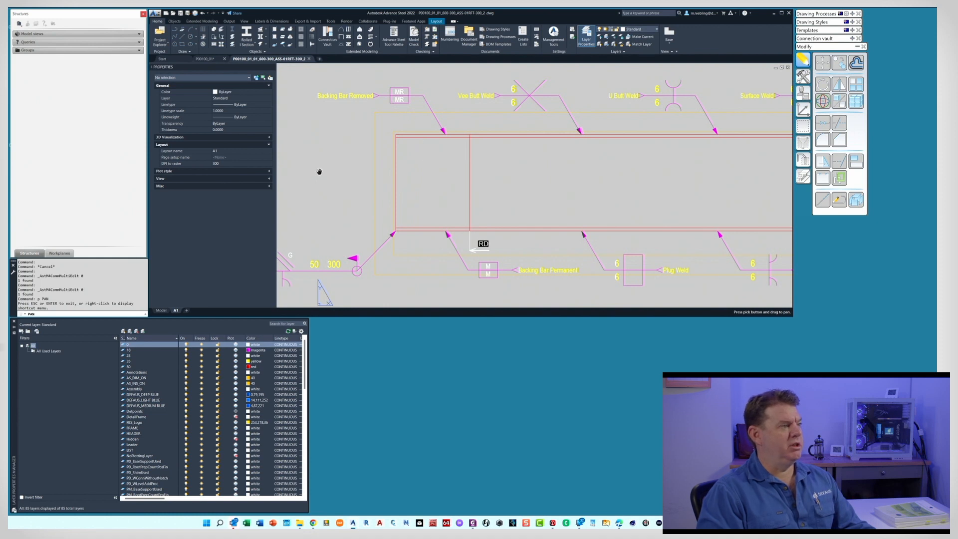
pyautogui.scroll(-4, 377, 164)
pyautogui.scroll(4, 377, 163)
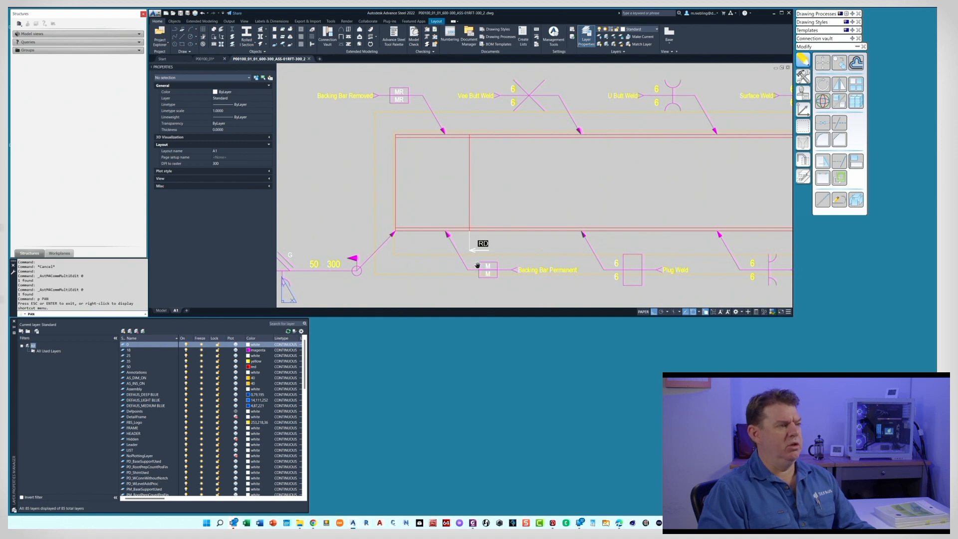
pyautogui.press('Escape')
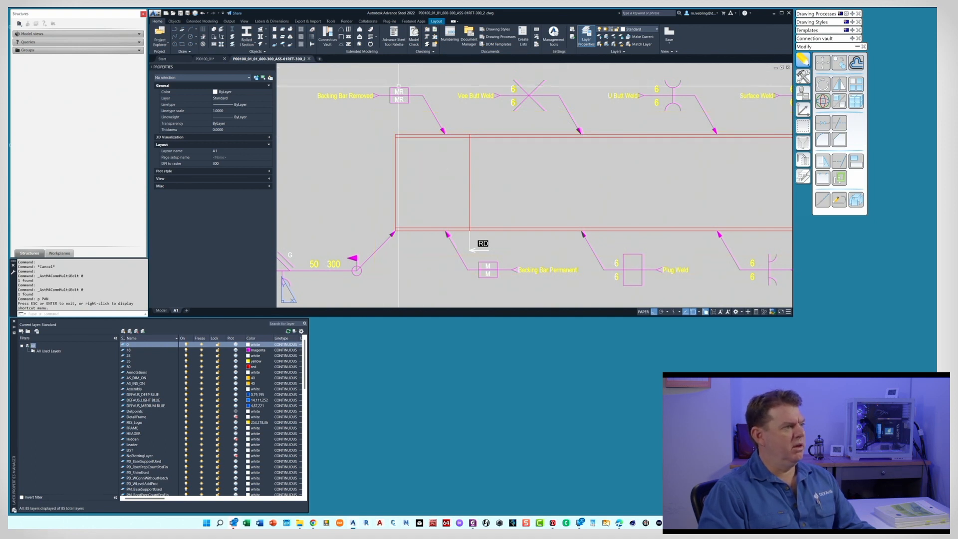
# Step: Check the main and double weld settings of the Backing Bar Removed symbol above the rafter, then close its properties
pyautogui.click(399, 87)
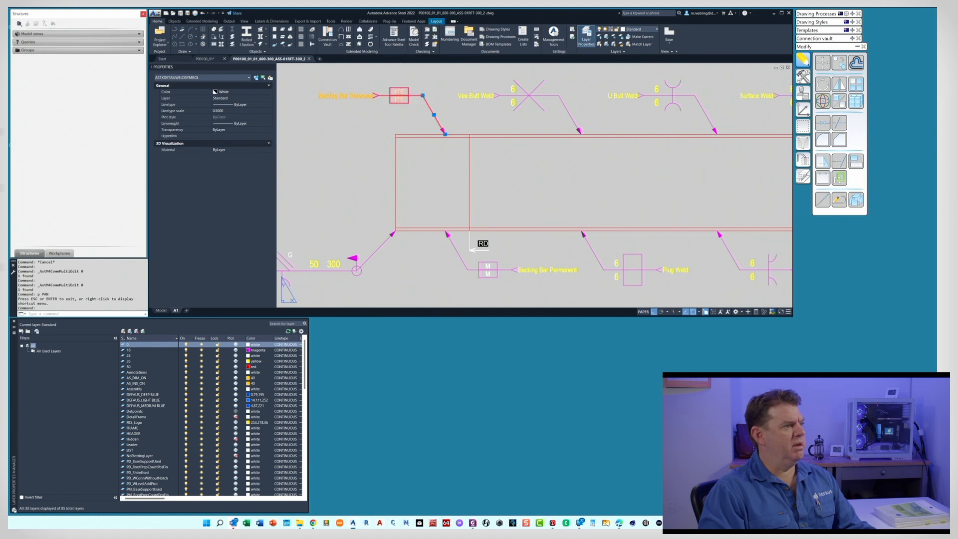
pyautogui.doubleClick(401, 88)
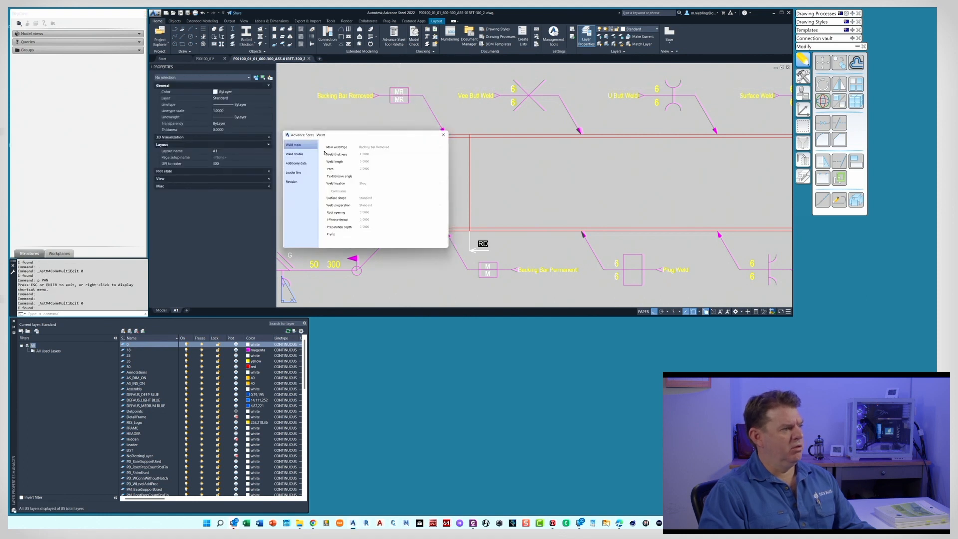
pyautogui.click(295, 154)
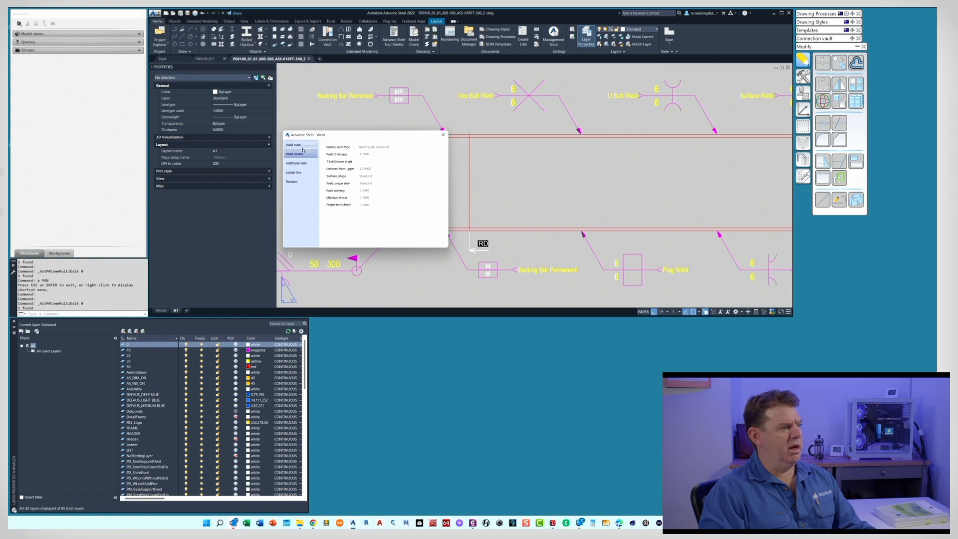
pyautogui.click(301, 146)
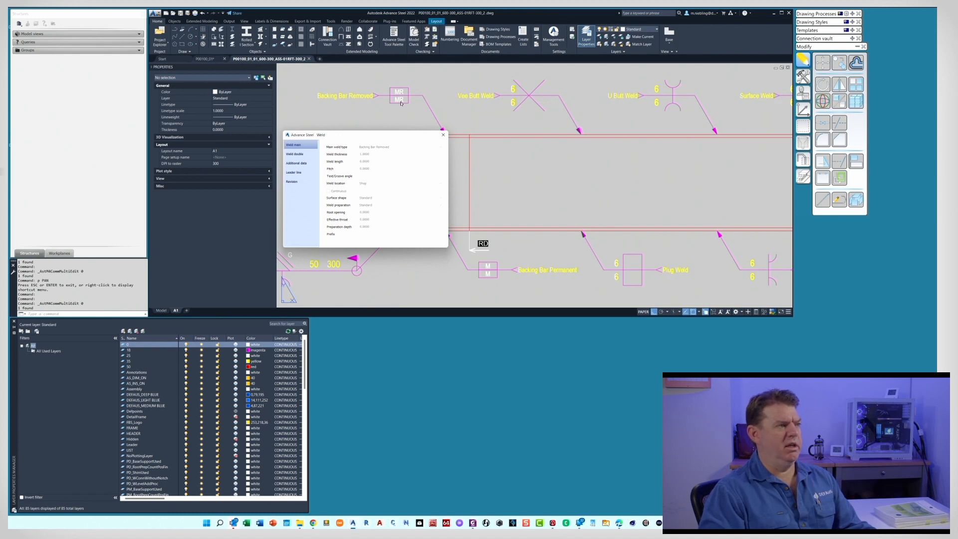
pyautogui.click(444, 135)
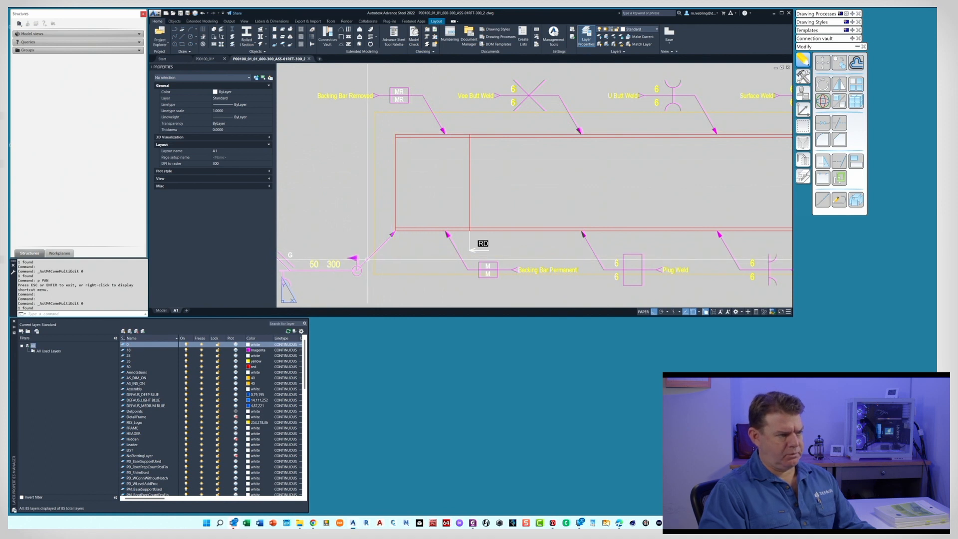
# Step: Examine the weld symbols along the rafter's upper flange, from Backing Bar Removed through to Scarf Weld at the far end
pyautogui.scroll(-2, 416, 254)
pyautogui.scroll(2, 368, 257)
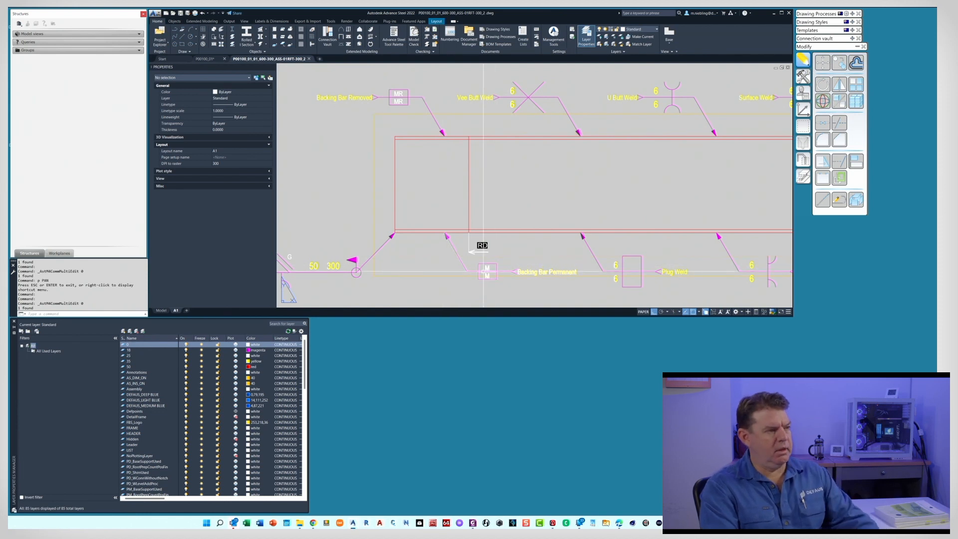
pyautogui.write('p')
pyautogui.press('Return')
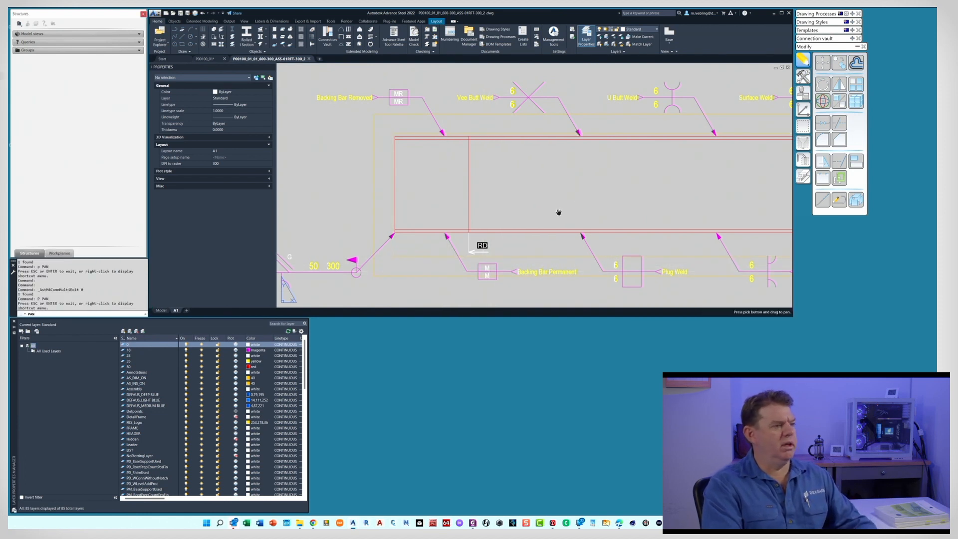
pyautogui.moveTo(644, 180); pyautogui.dragTo(620, 177)
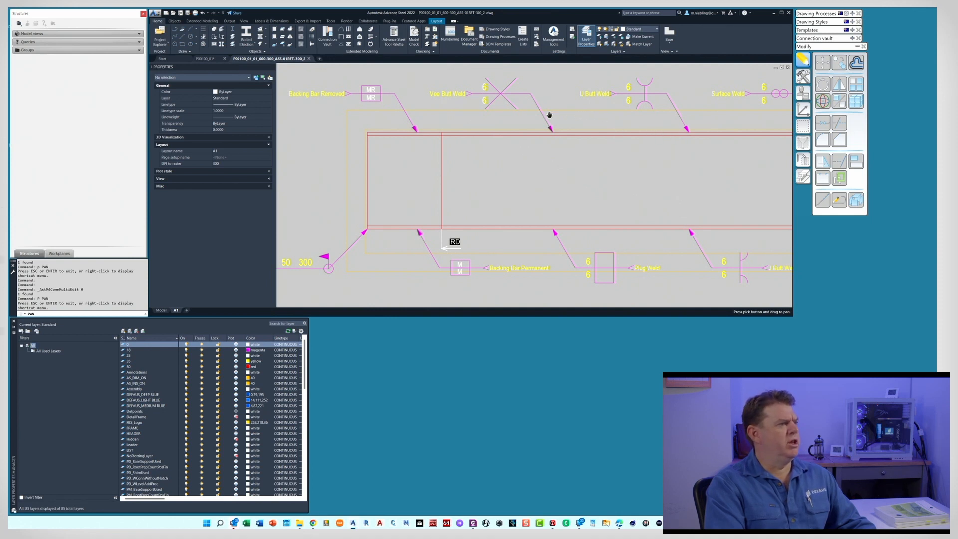
pyautogui.moveTo(615, 126); pyautogui.dragTo(366, 132)
pyautogui.moveTo(636, 130); pyautogui.dragTo(465, 127)
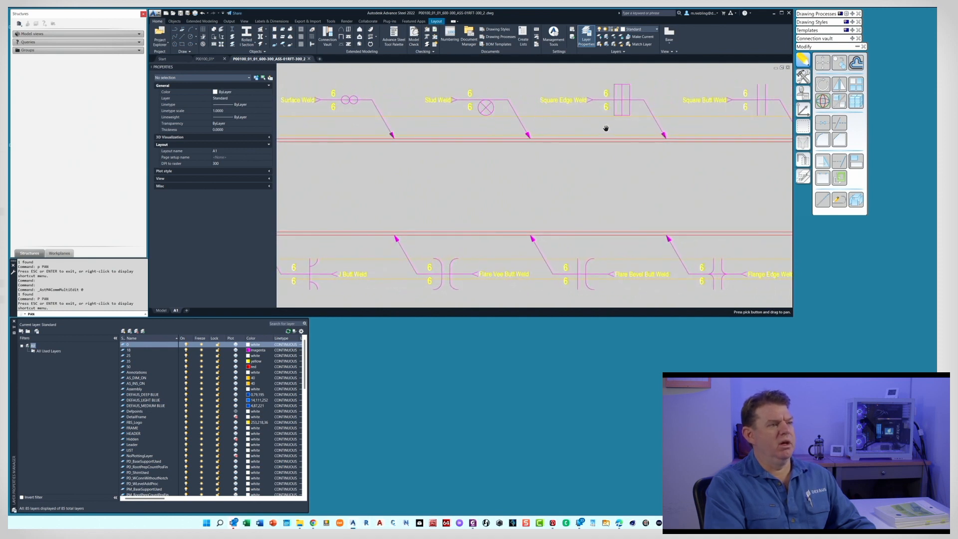
pyautogui.moveTo(677, 136); pyautogui.dragTo(423, 134)
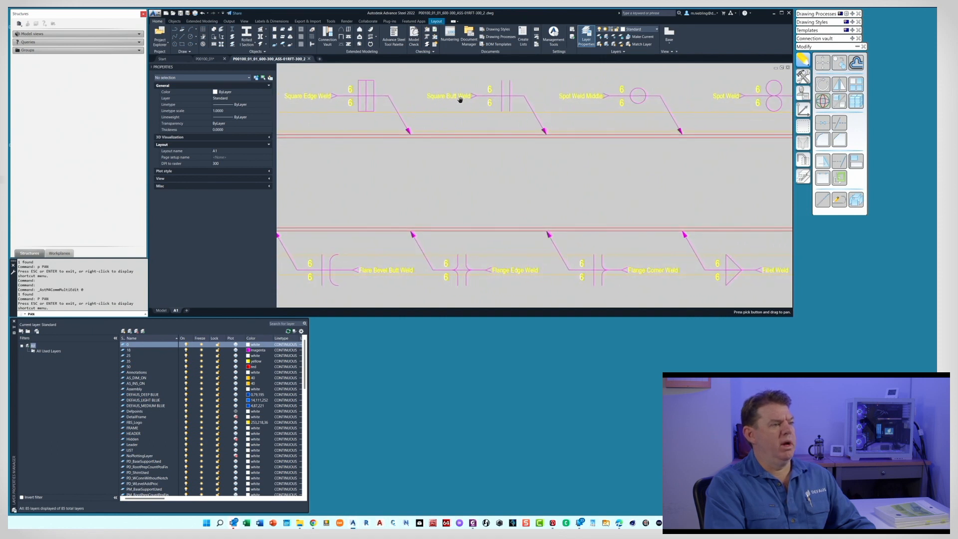
pyautogui.moveTo(663, 109); pyautogui.dragTo(399, 117)
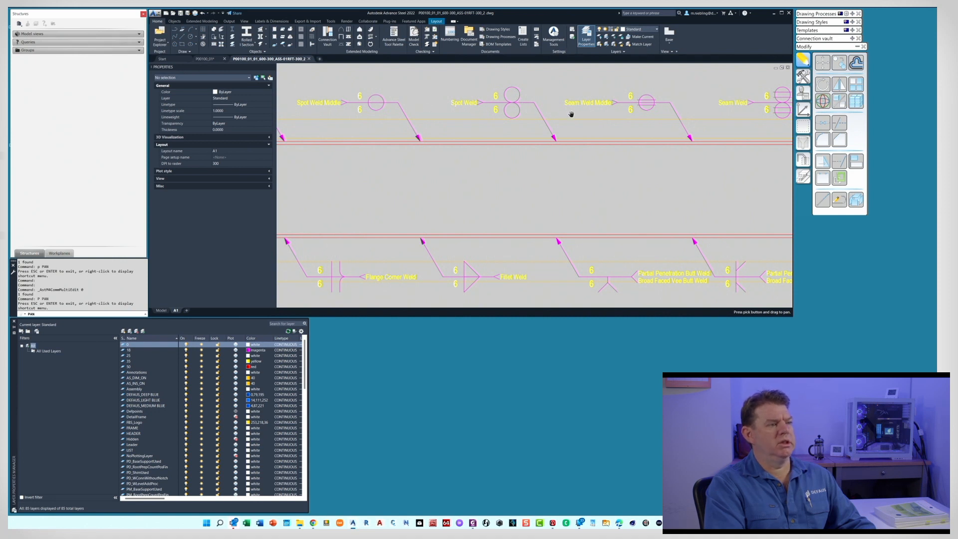
pyautogui.moveTo(659, 118); pyautogui.dragTo(468, 117)
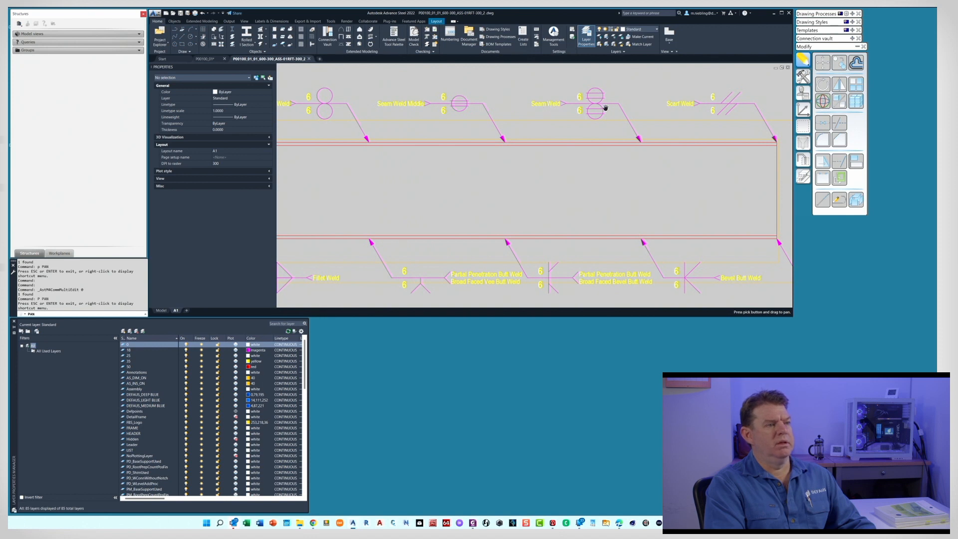
pyautogui.moveTo(606, 107); pyautogui.dragTo(384, 109)
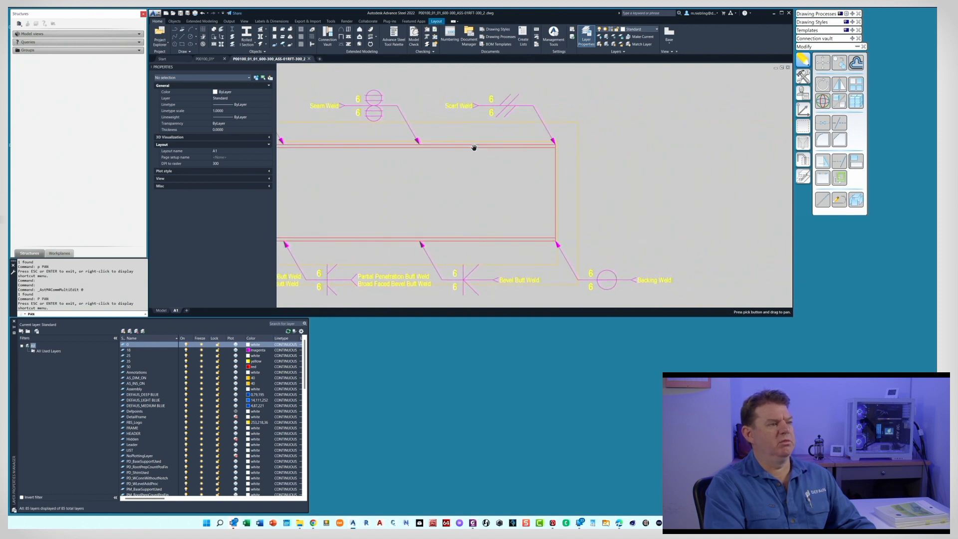
pyautogui.moveTo(474, 148); pyautogui.dragTo(478, 145)
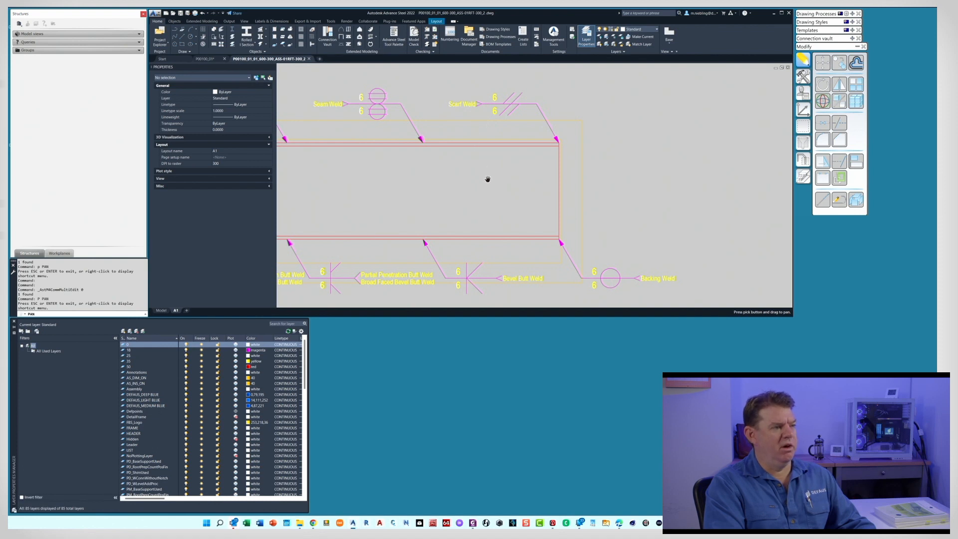
# Step: Examine the weld symbols along the rafter's lower flange, from Backing Weld back to the 50/300 symbol at the left end
pyautogui.moveTo(492, 195)
pyautogui.mouseDown()
pyautogui.moveTo(524, 180)
pyautogui.moveTo(523, 195)
pyautogui.moveTo(571, 163)
pyautogui.moveTo(556, 166)
pyautogui.mouseUp()
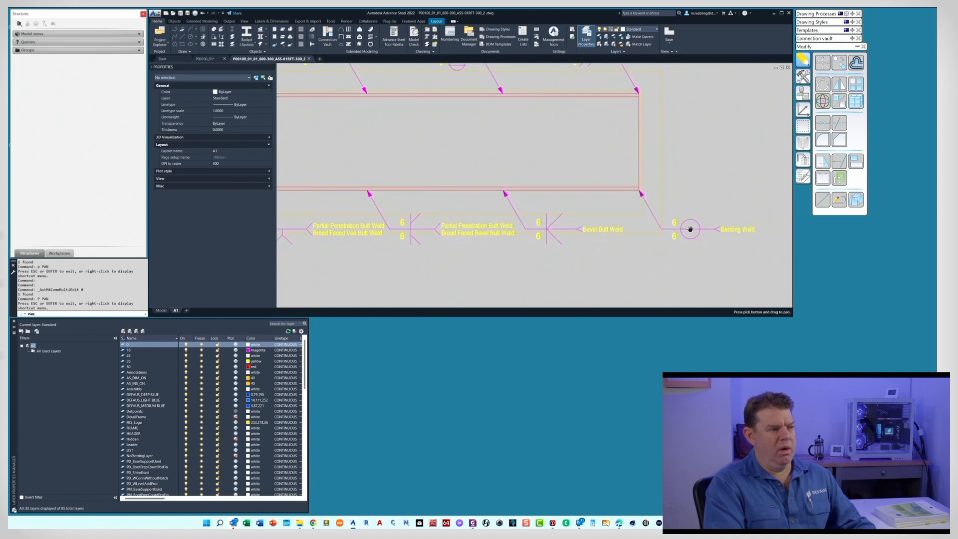
pyautogui.moveTo(560, 239); pyautogui.dragTo(665, 216)
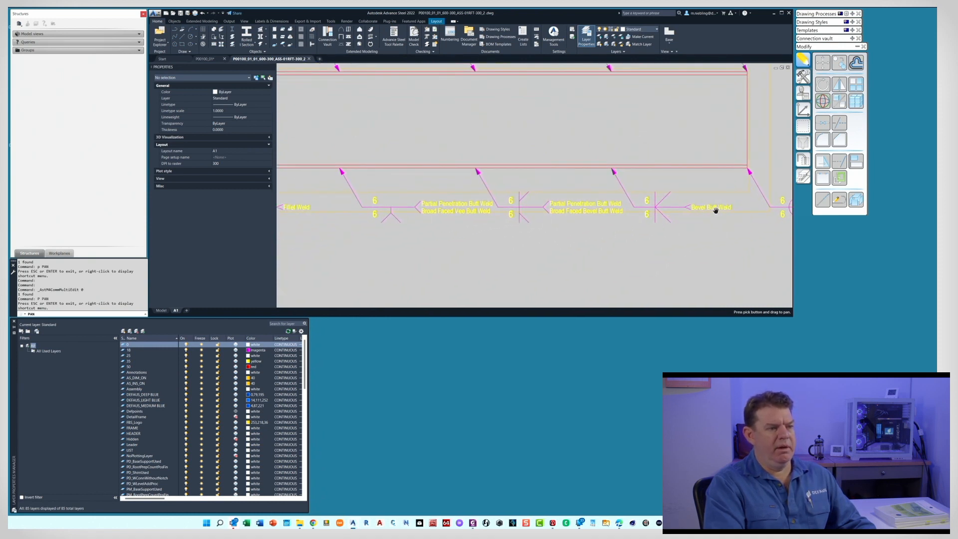
pyautogui.moveTo(580, 220); pyautogui.dragTo(647, 200)
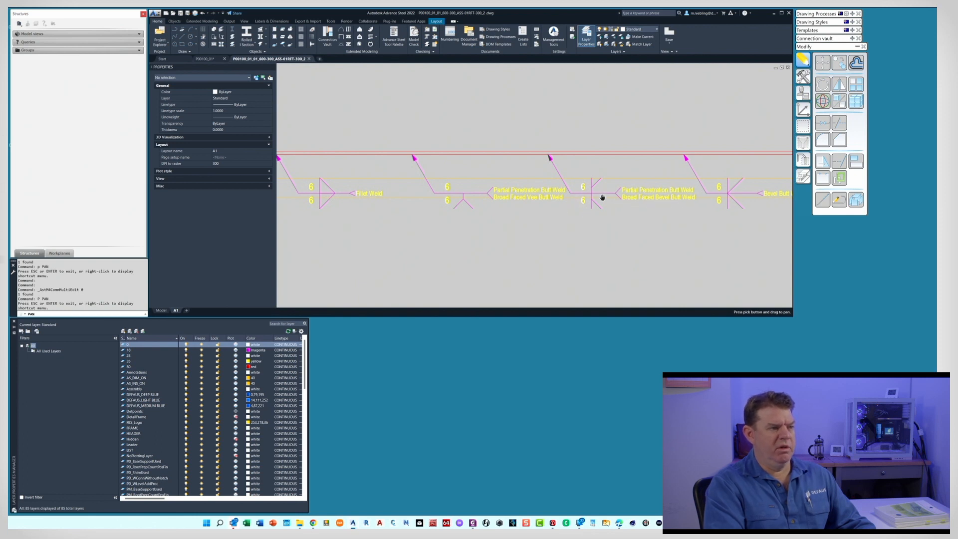
pyautogui.moveTo(503, 230); pyautogui.dragTo(602, 211)
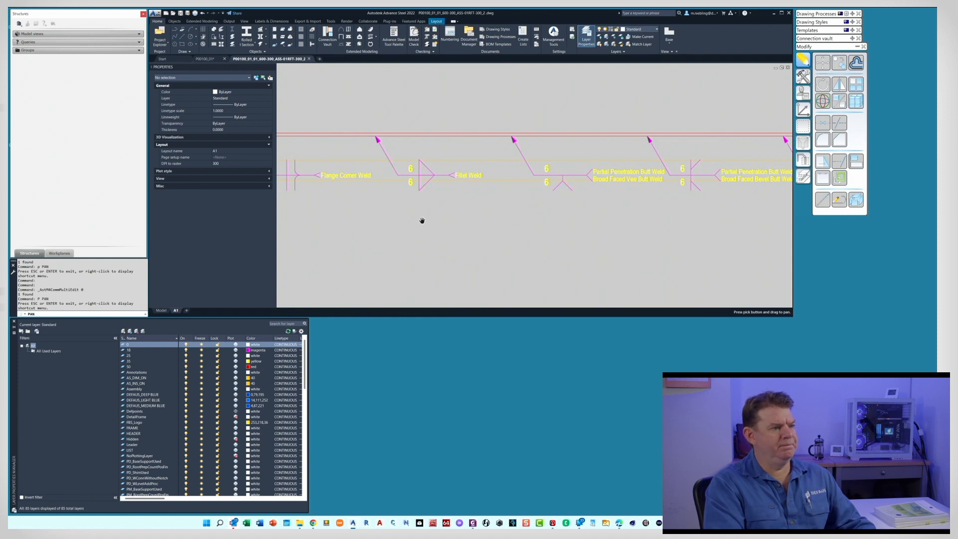
pyautogui.moveTo(421, 220); pyautogui.dragTo(563, 208)
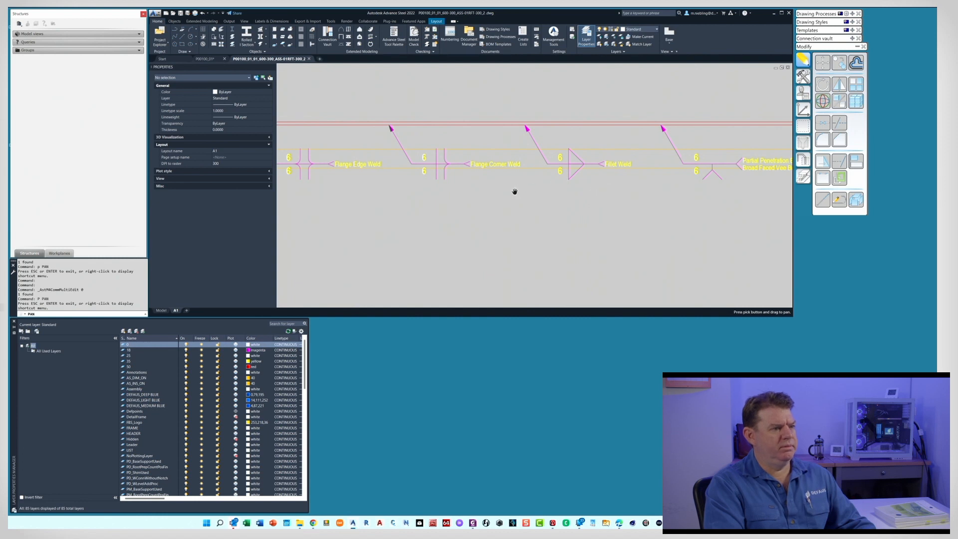
pyautogui.moveTo(412, 200); pyautogui.dragTo(475, 206)
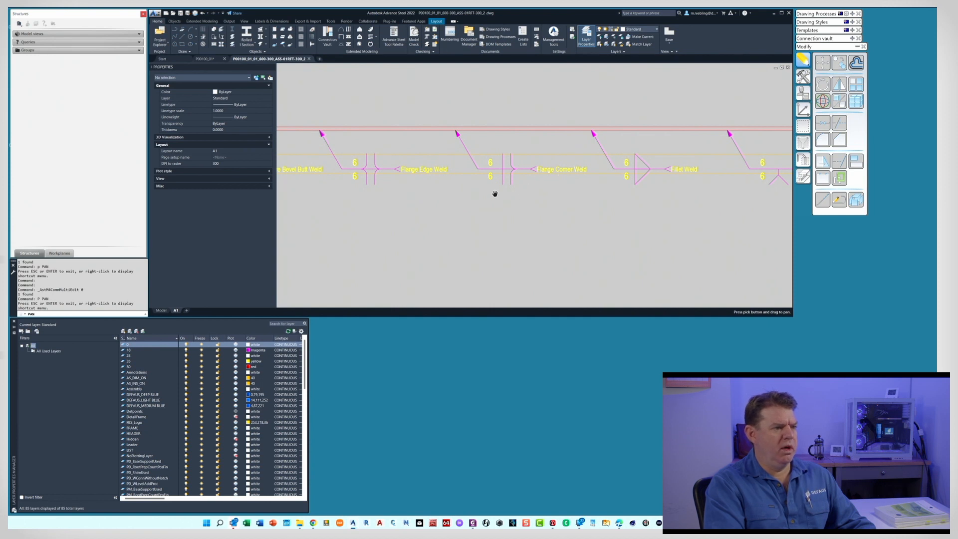
pyautogui.moveTo(456, 199); pyautogui.dragTo(524, 200)
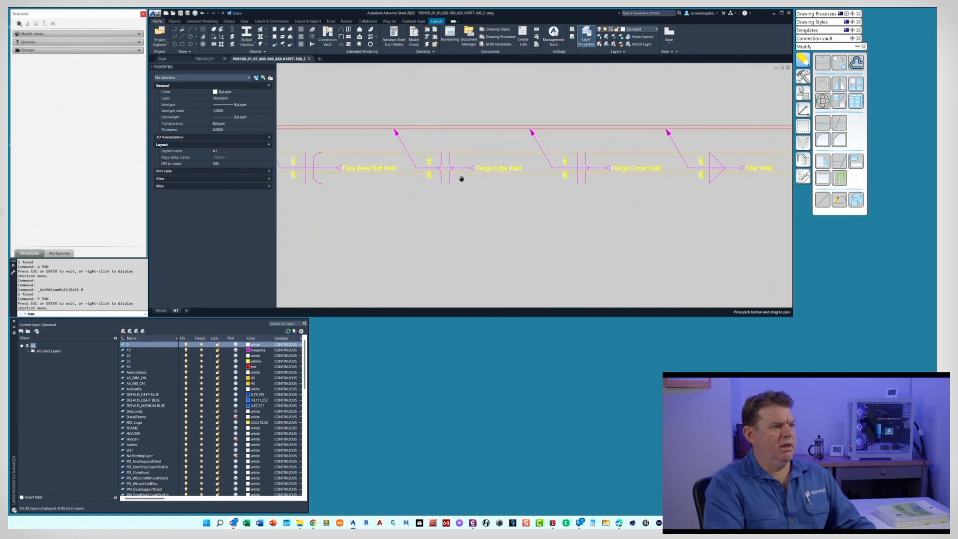
pyautogui.moveTo(462, 180); pyautogui.dragTo(583, 179)
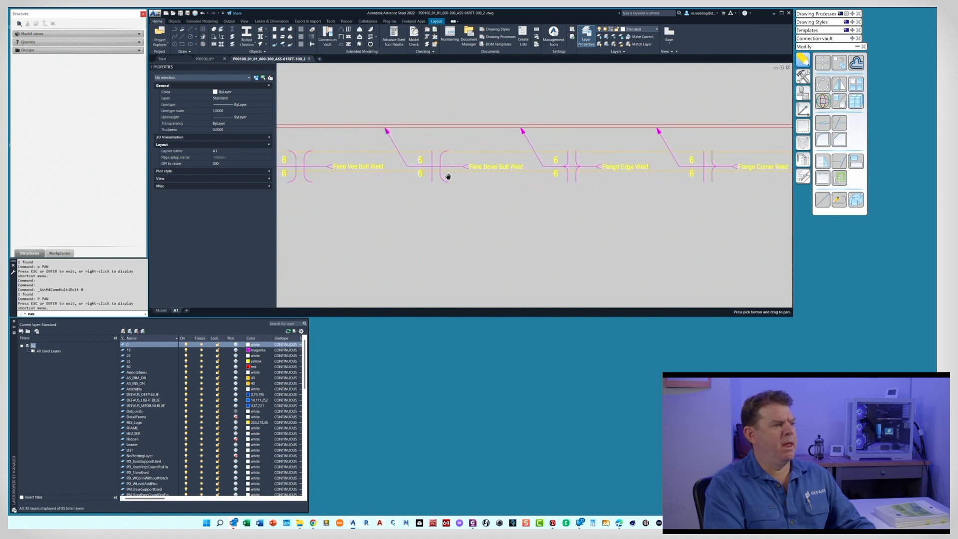
pyautogui.moveTo(467, 178); pyautogui.dragTo(621, 186)
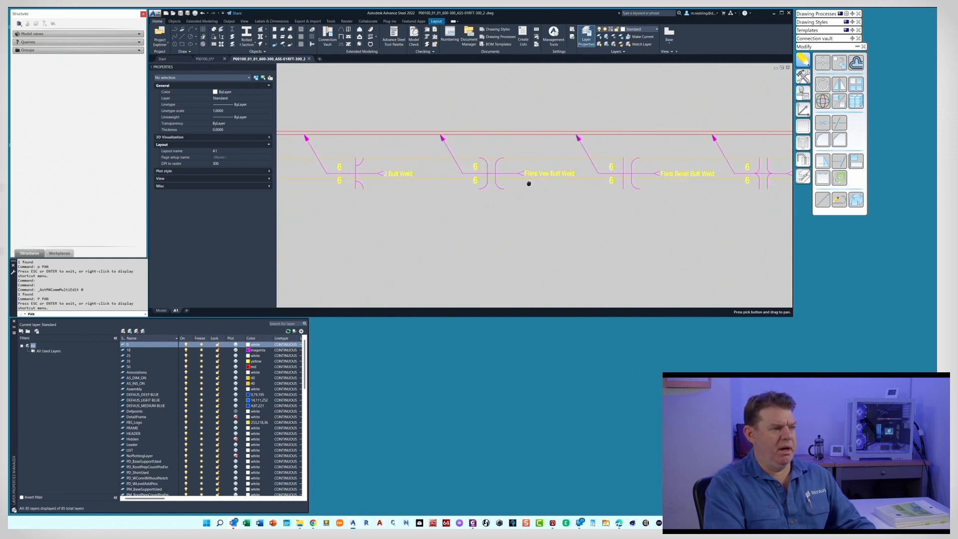
pyautogui.moveTo(528, 182); pyautogui.dragTo(624, 186)
pyautogui.moveTo(418, 188); pyautogui.dragTo(571, 188)
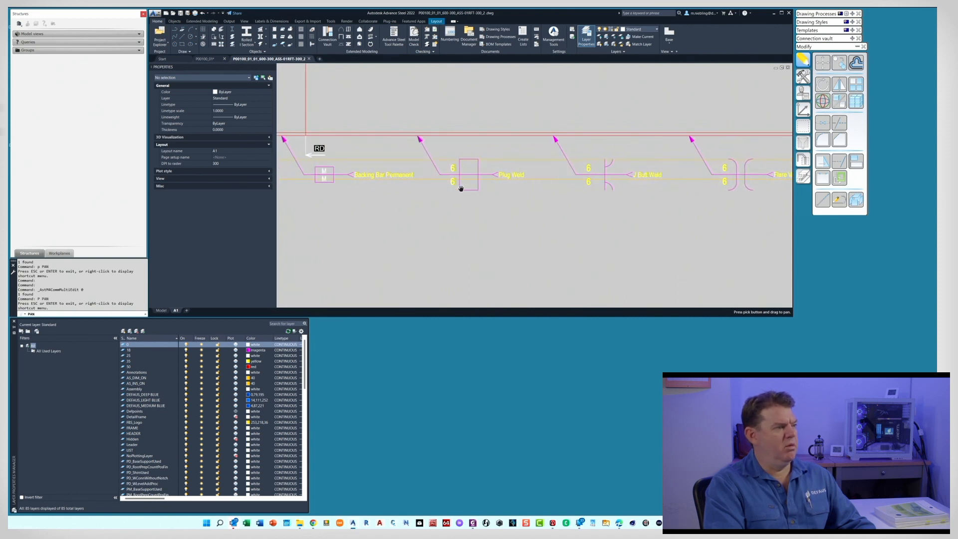
pyautogui.moveTo(424, 210); pyautogui.dragTo(535, 210)
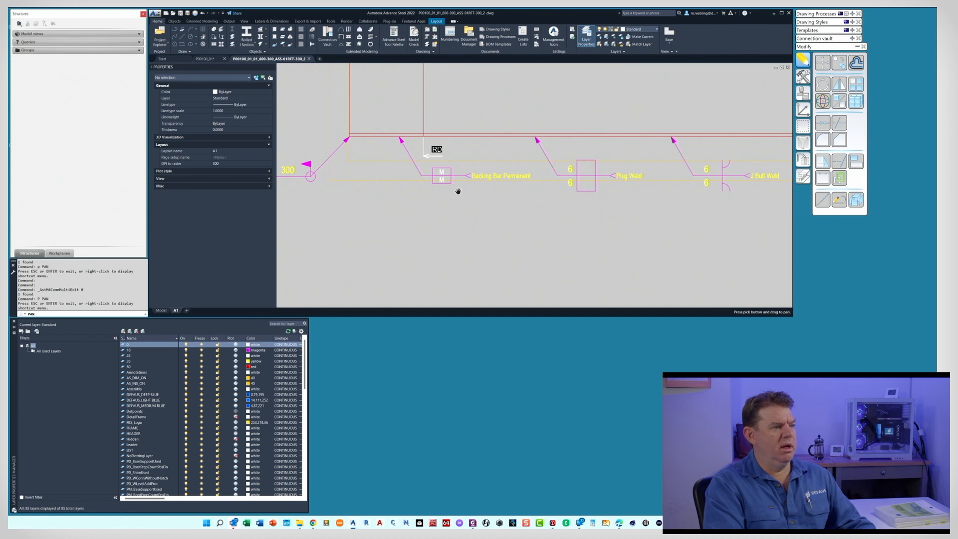
pyautogui.moveTo(480, 185)
pyautogui.mouseDown()
pyautogui.moveTo(564, 193)
pyautogui.moveTo(511, 190)
pyautogui.moveTo(569, 210)
pyautogui.moveTo(536, 212)
pyautogui.moveTo(542, 218)
pyautogui.mouseUp()
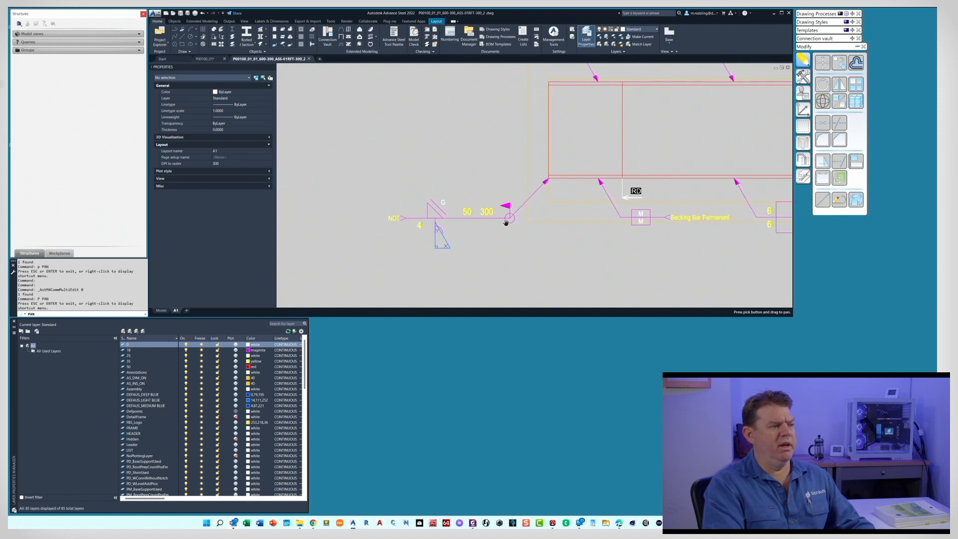
# Step: Change the main weld type of the 50/300 NDT weld symbol at the rafter's lower left corner to V Butt
pyautogui.moveTo(504, 229)
pyautogui.mouseDown()
pyautogui.moveTo(622, 199)
pyautogui.moveTo(579, 210)
pyautogui.mouseUp()
pyautogui.scroll(4, 585, 204)
pyautogui.scroll(-2, 597, 205)
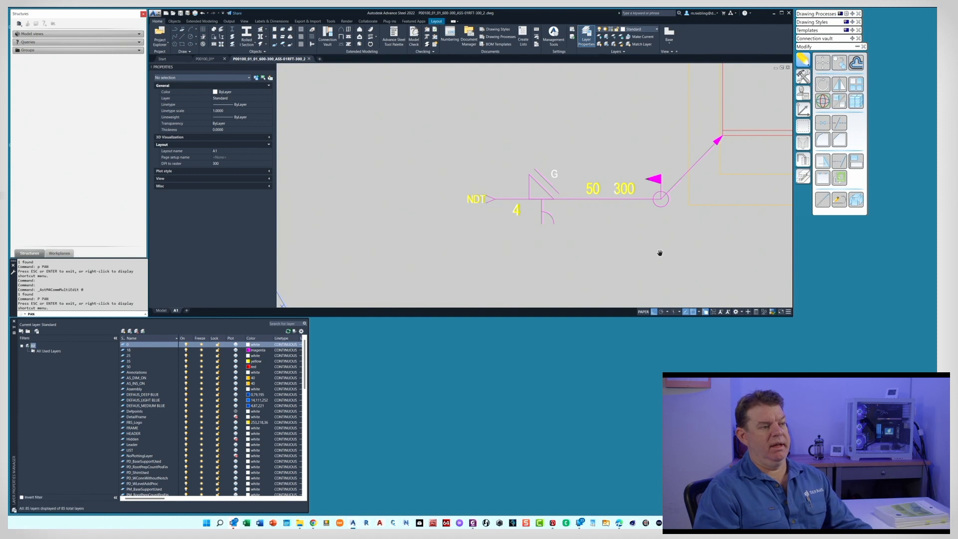
pyautogui.press('Escape')
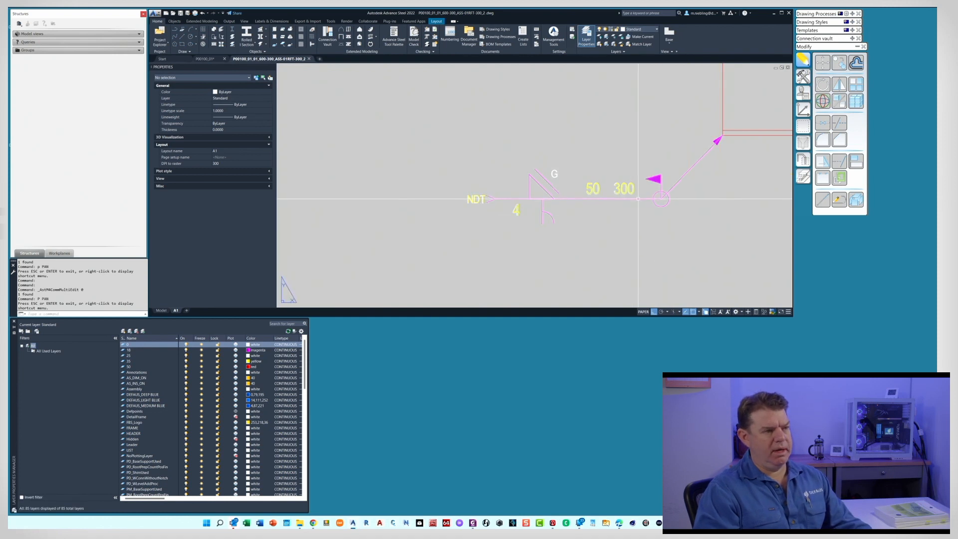
pyautogui.doubleClick(660, 199)
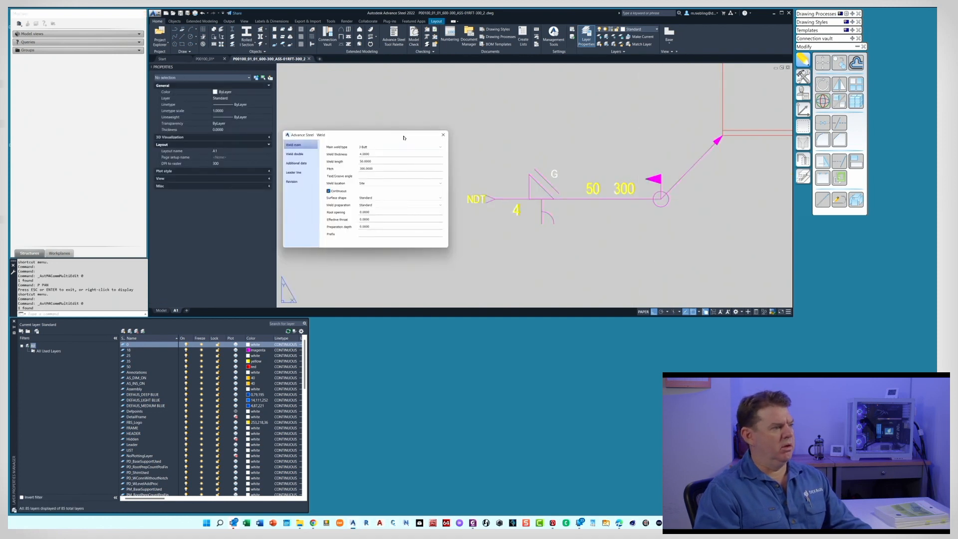
pyautogui.moveTo(403, 137); pyautogui.dragTo(385, 136)
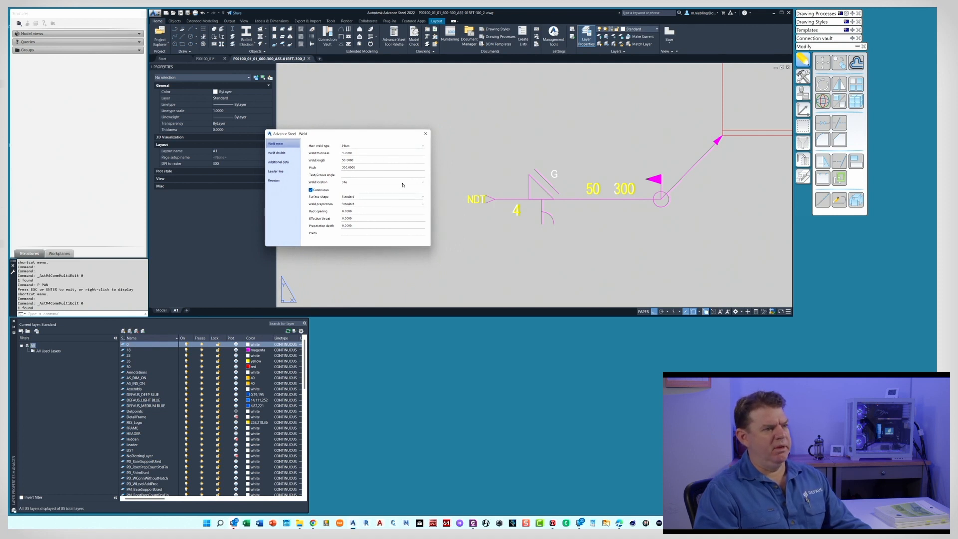
pyautogui.click(371, 145)
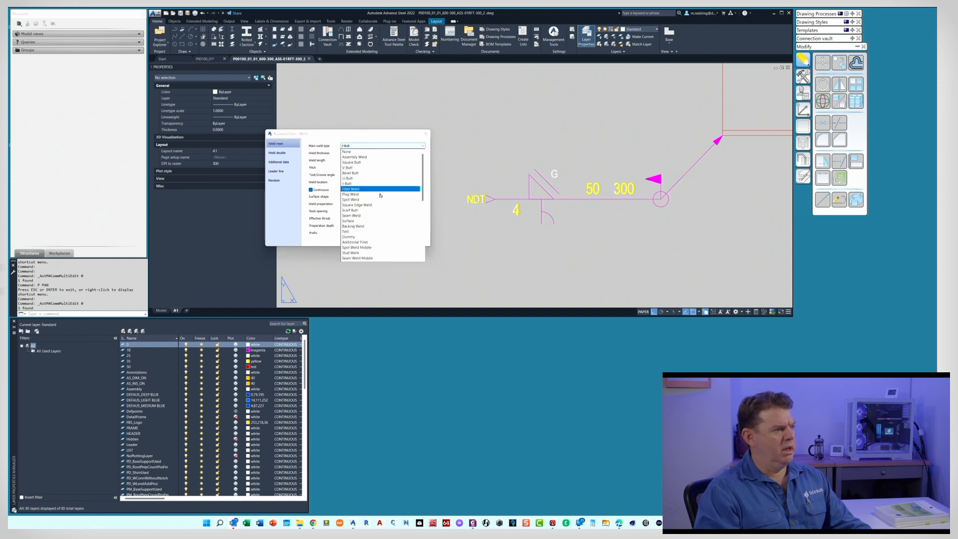
pyautogui.click(361, 168)
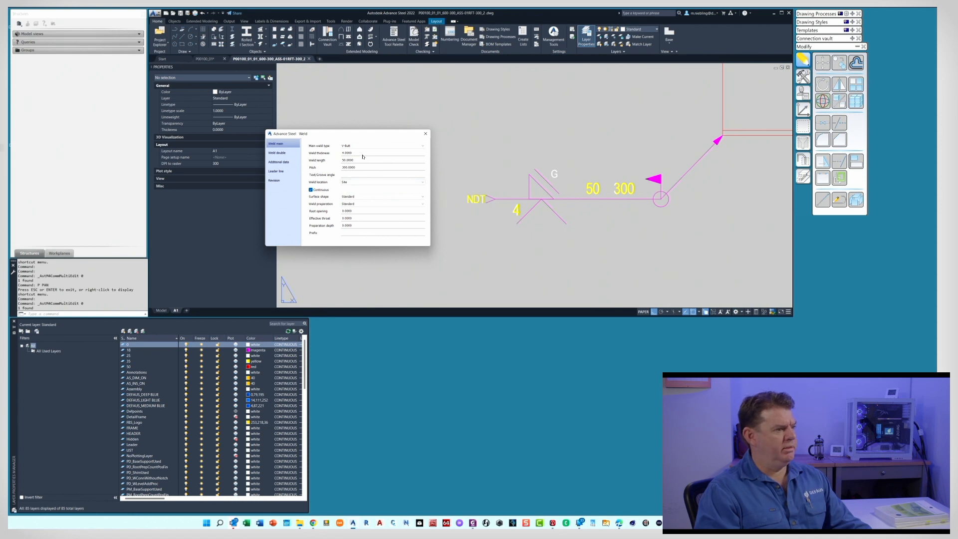
# Step: Set the main weld's thickness to 6, its length to 25 and its pitch to 400
pyautogui.doubleClick(362, 154)
pyautogui.write('6')
pyautogui.press('Return')
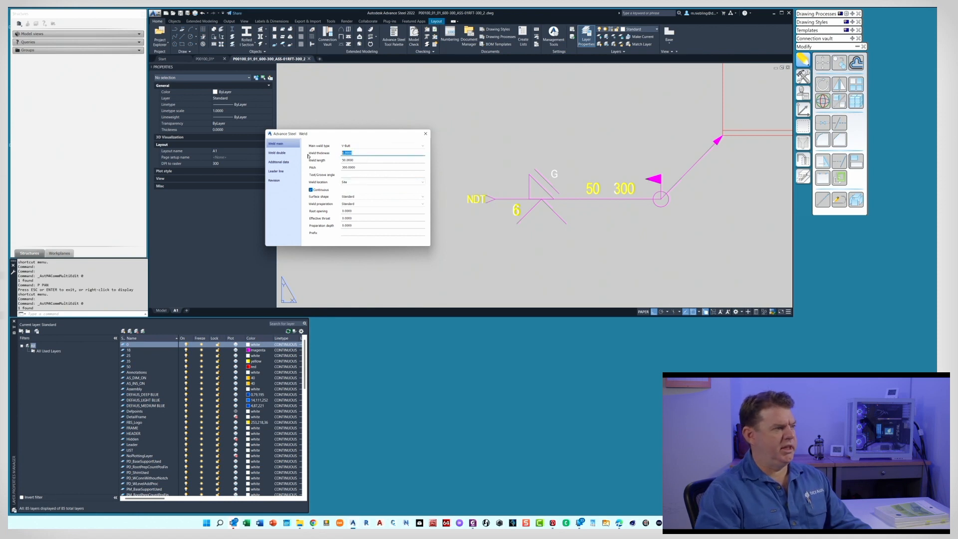
pyautogui.doubleClick(352, 160)
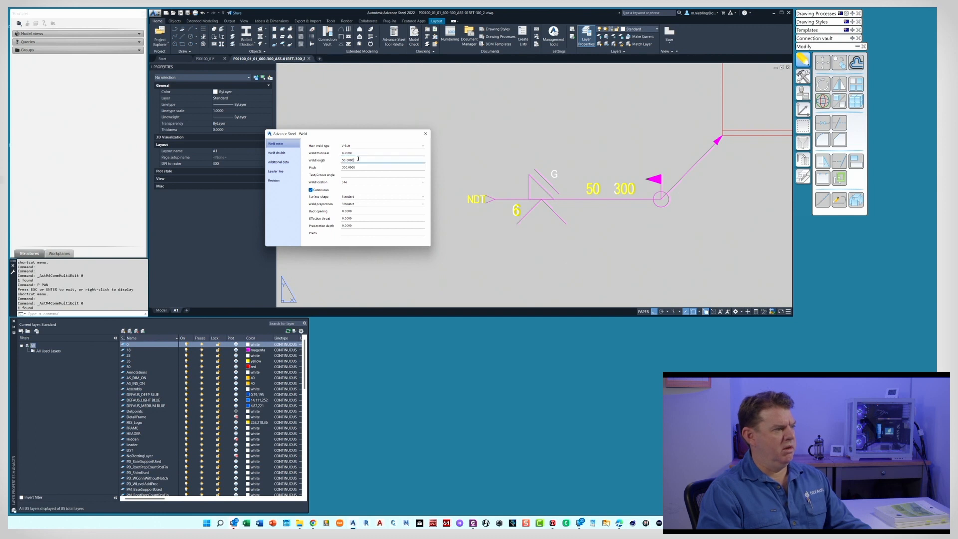
pyautogui.write('25')
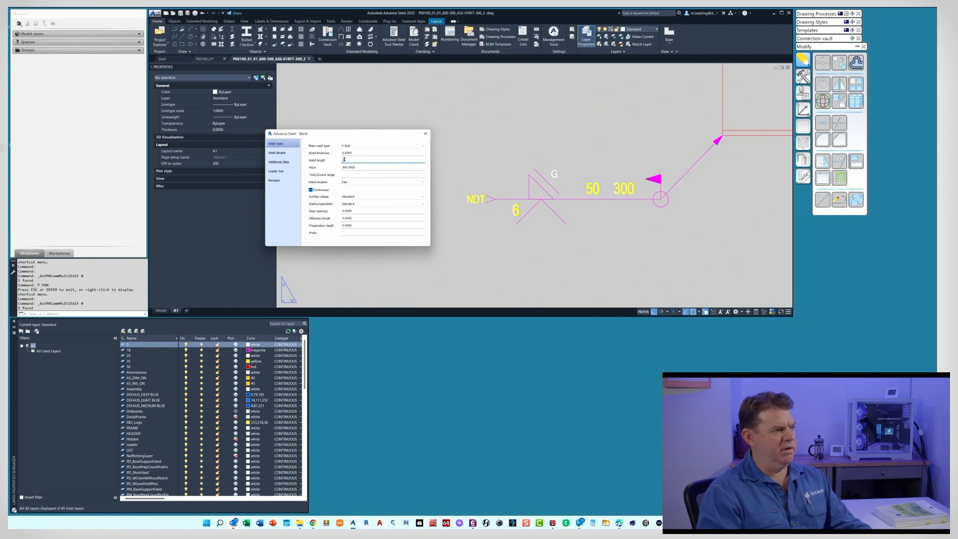
pyautogui.press('Tab')
pyautogui.write('400')
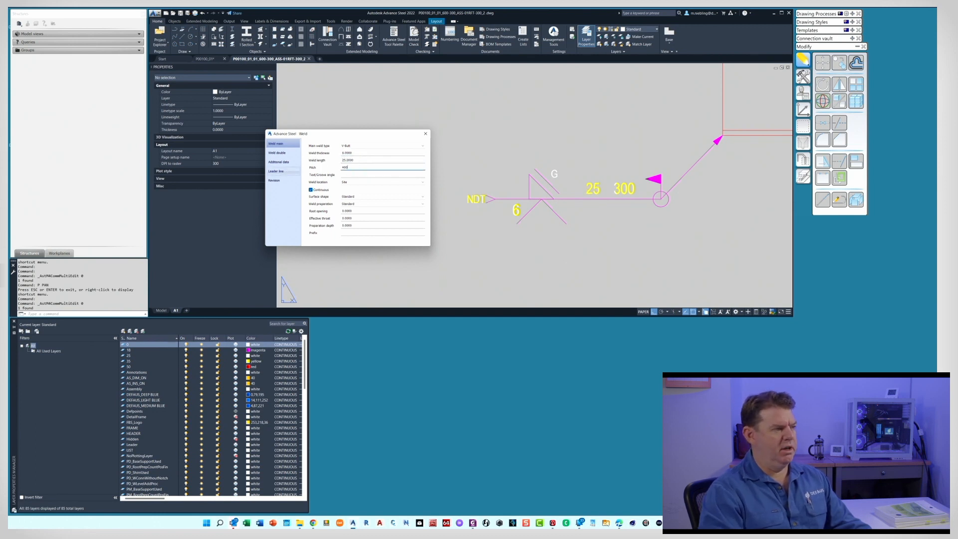
pyautogui.press('Return')
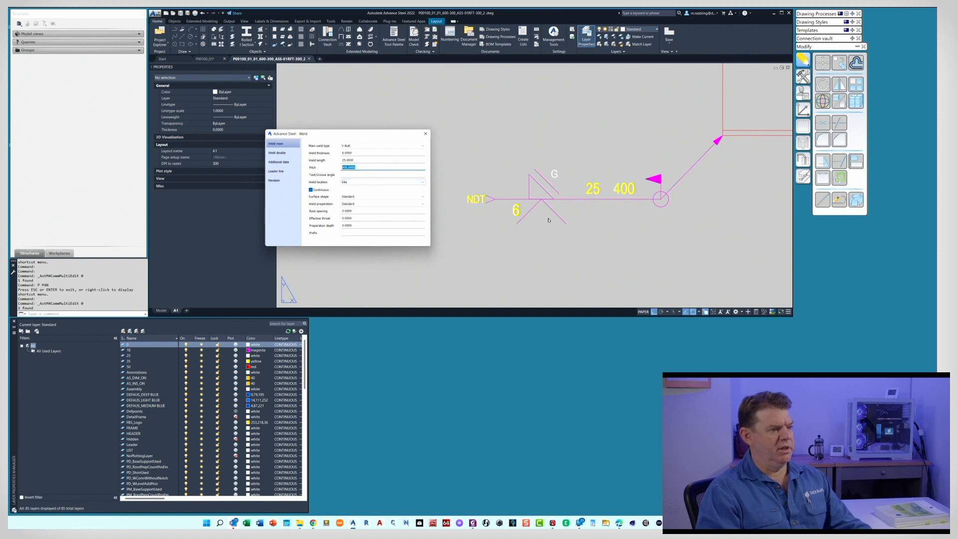
# Step: Enter 60%%d as the main weld's text/groove angle so the symbol carries a 60° angle
pyautogui.click(354, 173)
pyautogui.write('60%%d')
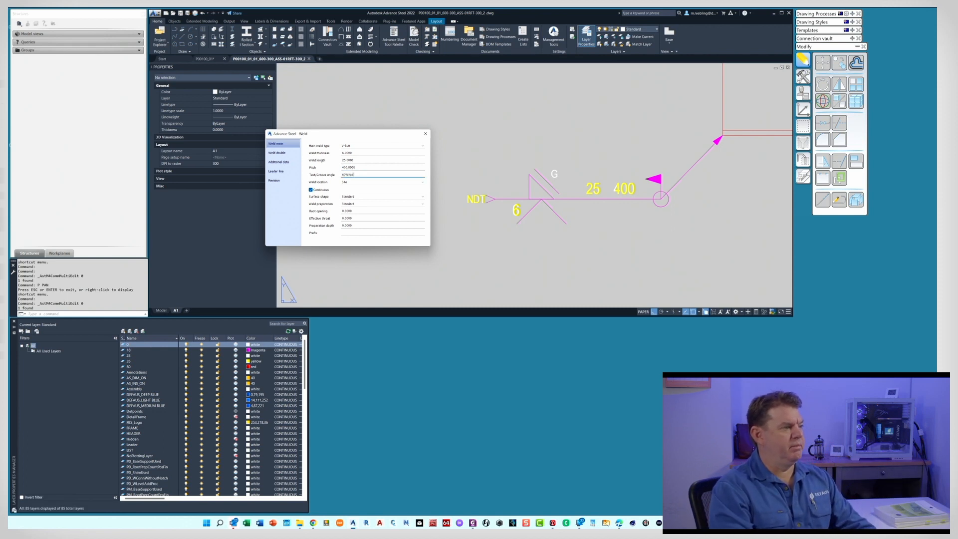
pyautogui.press('Return')
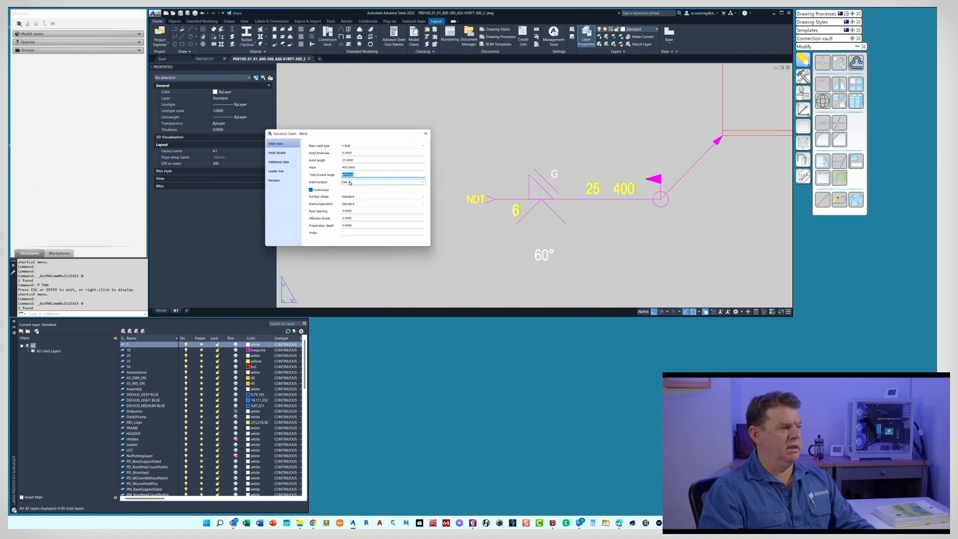
# Step: Set the main weld's surface shape to Flat and its weld preparation to Groove Weld Finish - Grind (G)
pyautogui.click(357, 196)
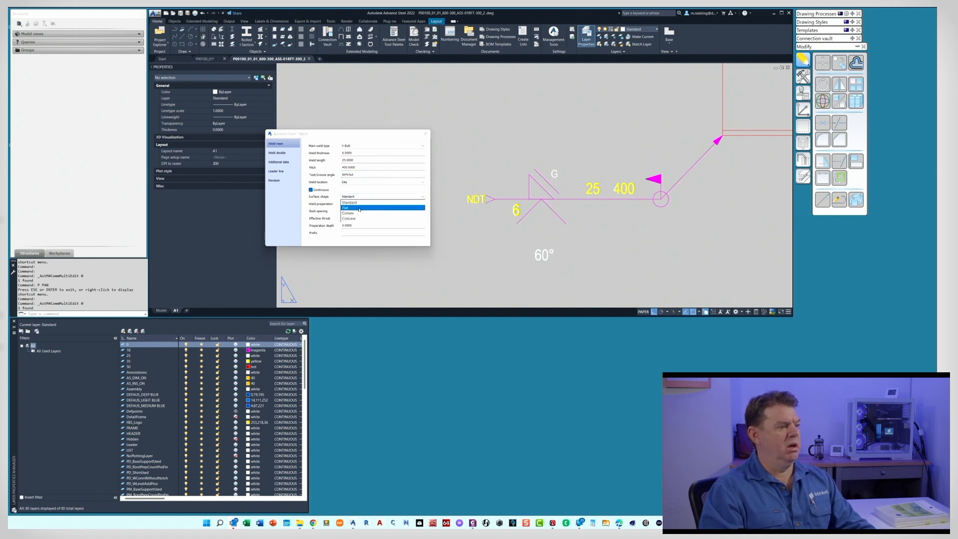
pyautogui.click(359, 208)
pyautogui.click(359, 205)
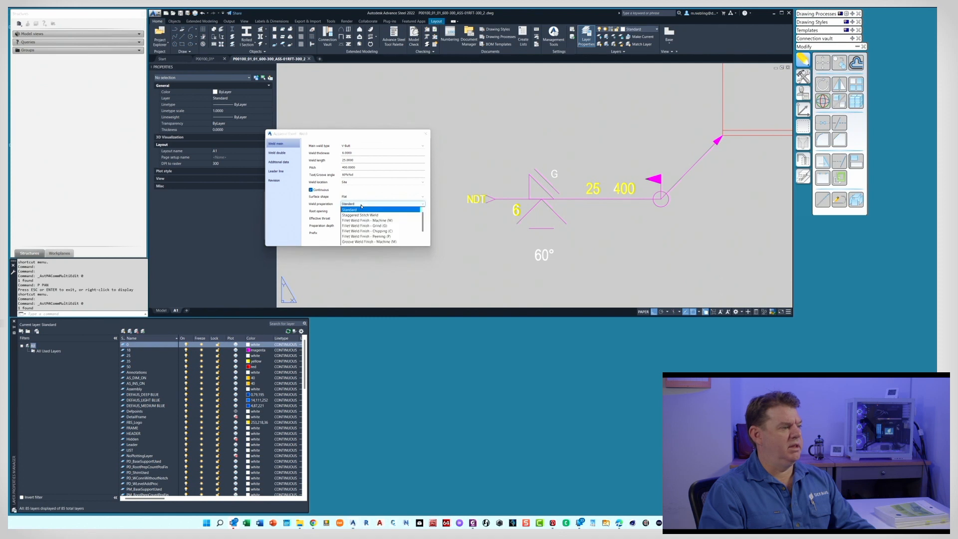
pyautogui.scroll(-3, 364, 222)
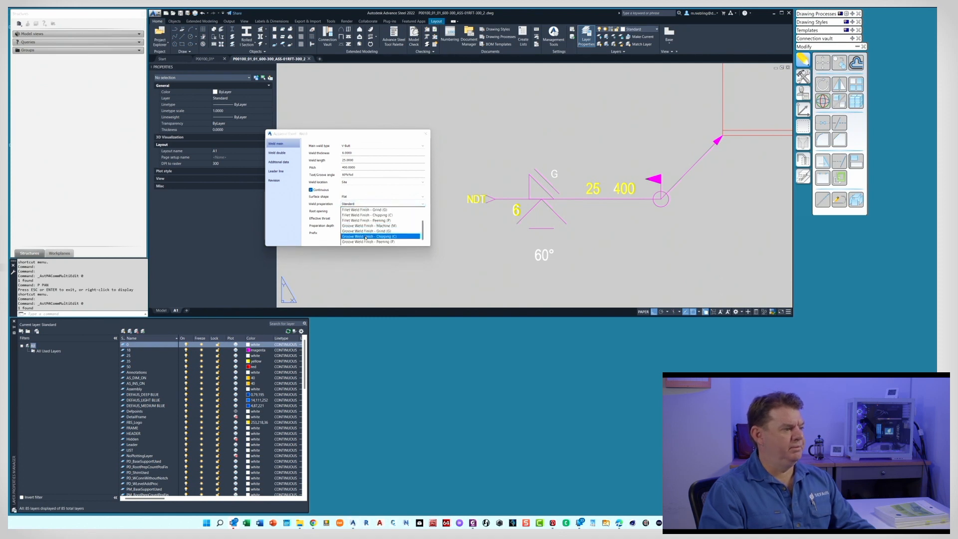
pyautogui.click(366, 231)
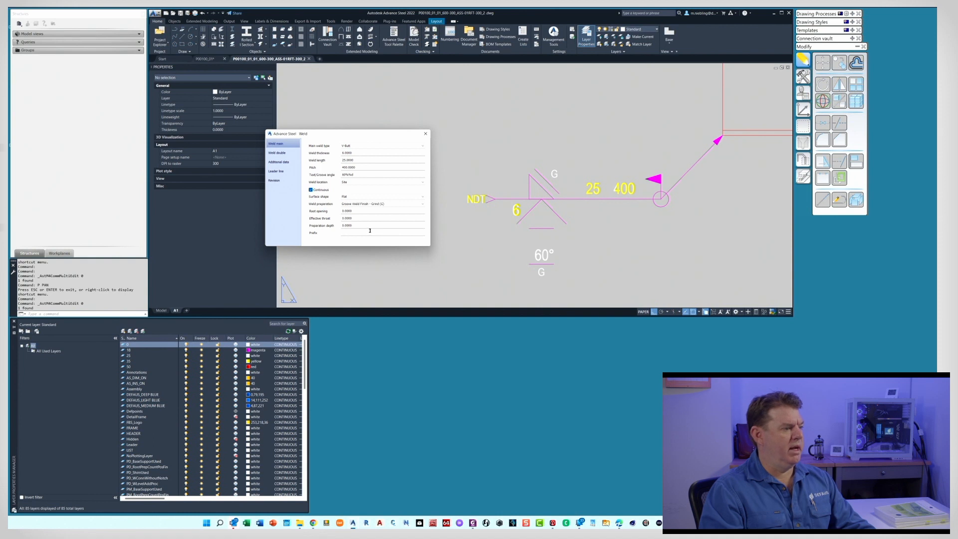
# Step: Set the main weld's root opening to 2
pyautogui.click(359, 211)
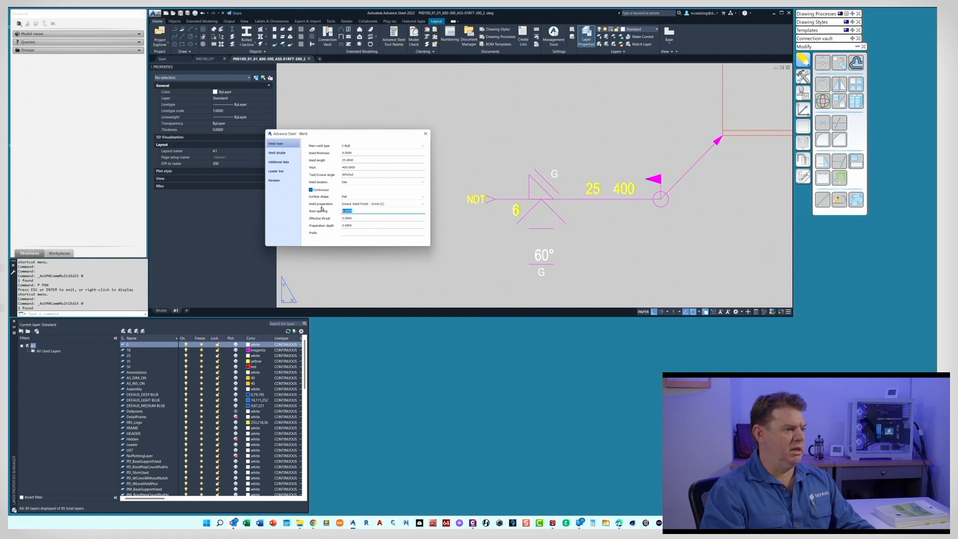
pyautogui.write('2')
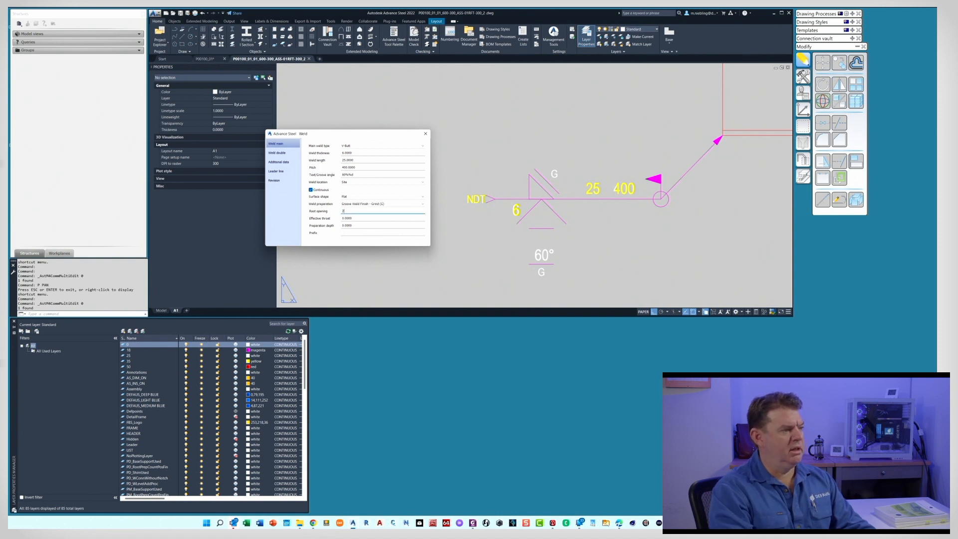
pyautogui.press('Return')
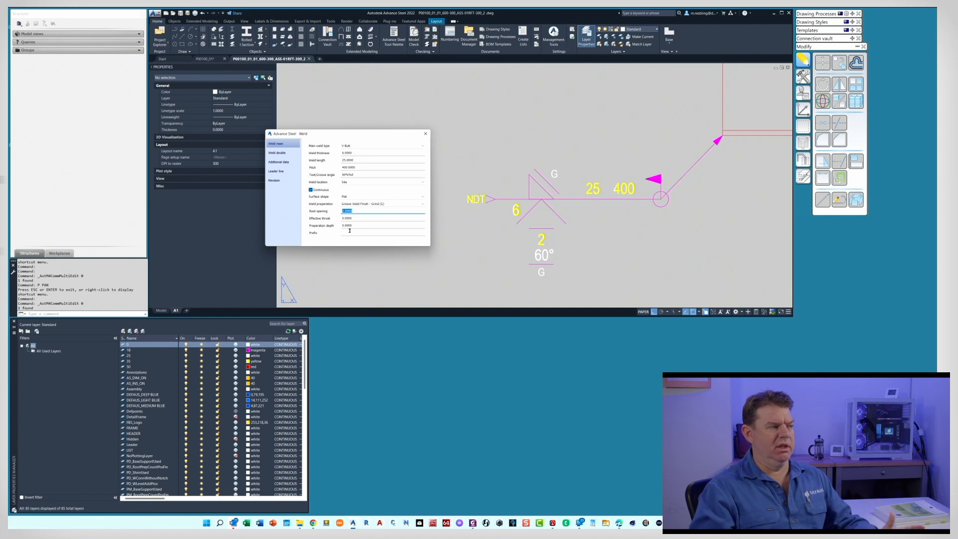
# Step: Change the double weld type of the symbol to Backing Bar Removed
pyautogui.click(283, 153)
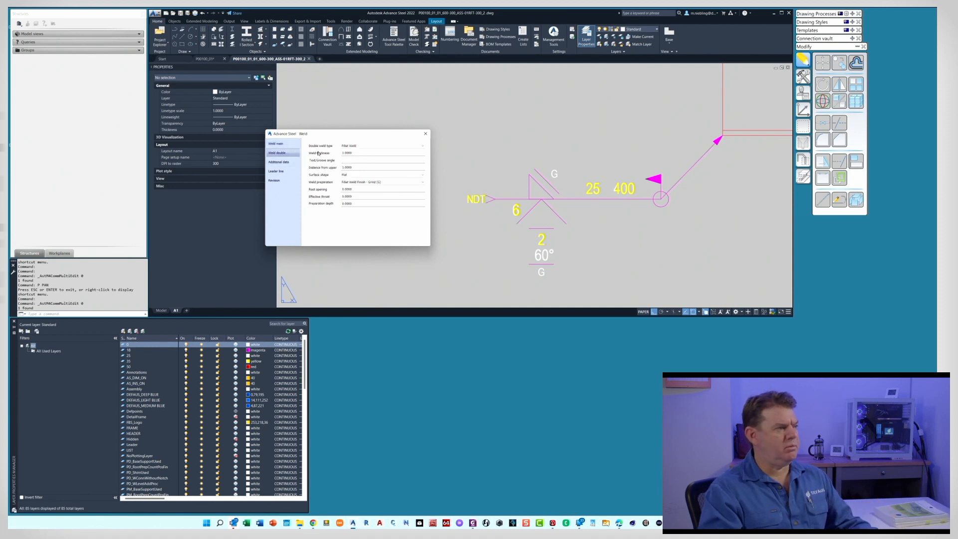
pyautogui.click(367, 146)
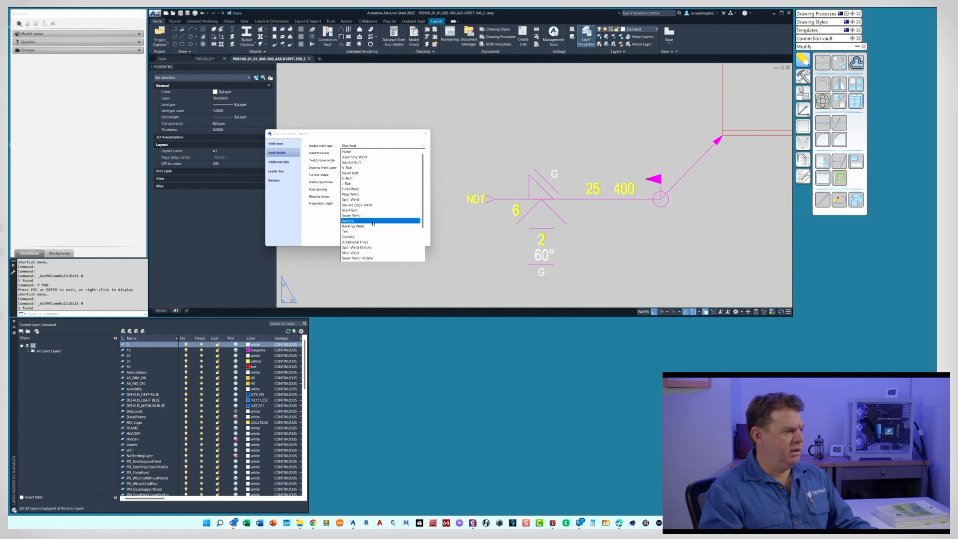
pyautogui.scroll(-3, 373, 223)
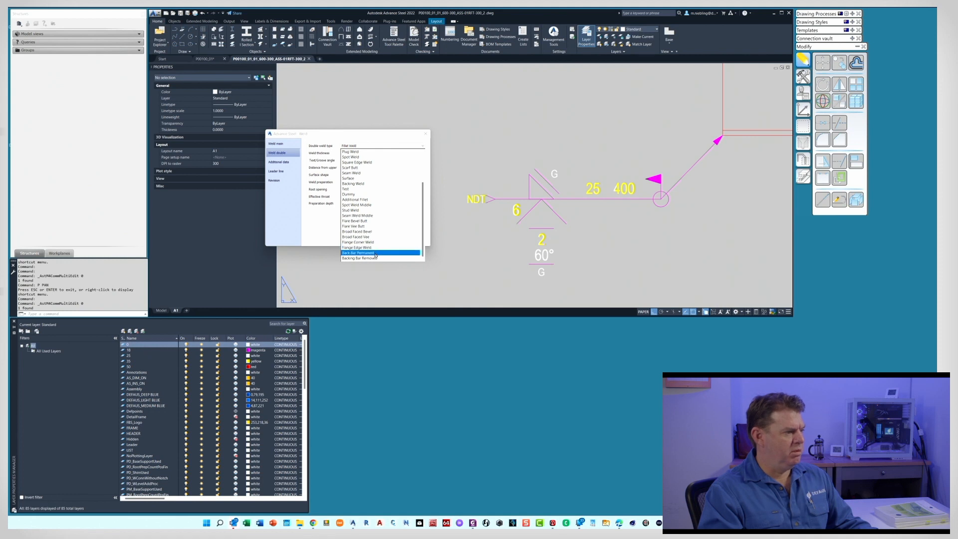
pyautogui.click(376, 258)
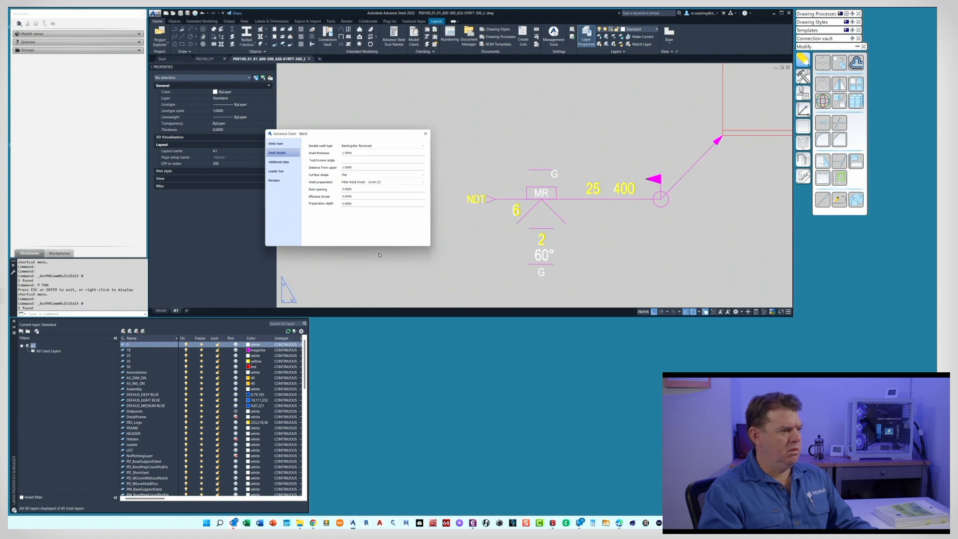
# Step: Try a thickness of 6 for the double weld and set it back to 1
pyautogui.doubleClick(346, 153)
pyautogui.write('6')
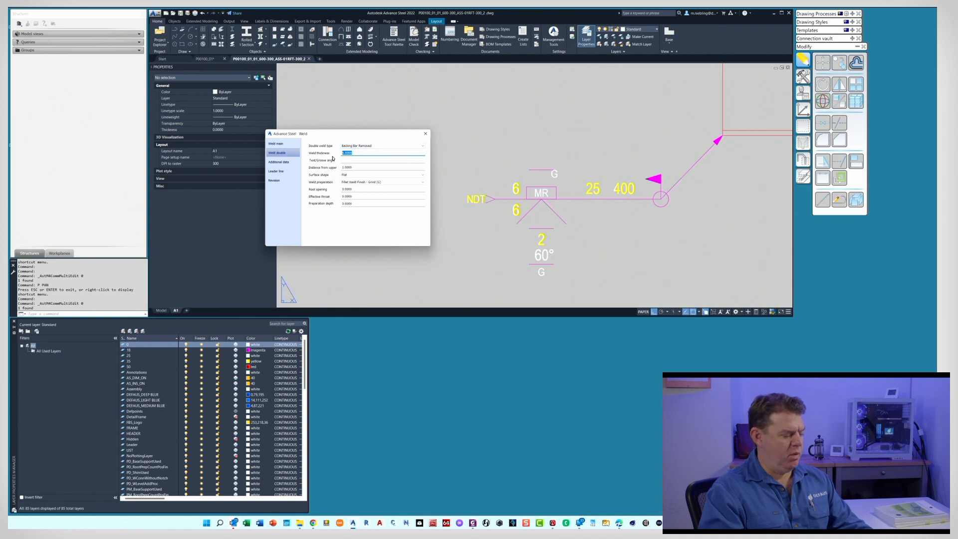
pyautogui.write('1')
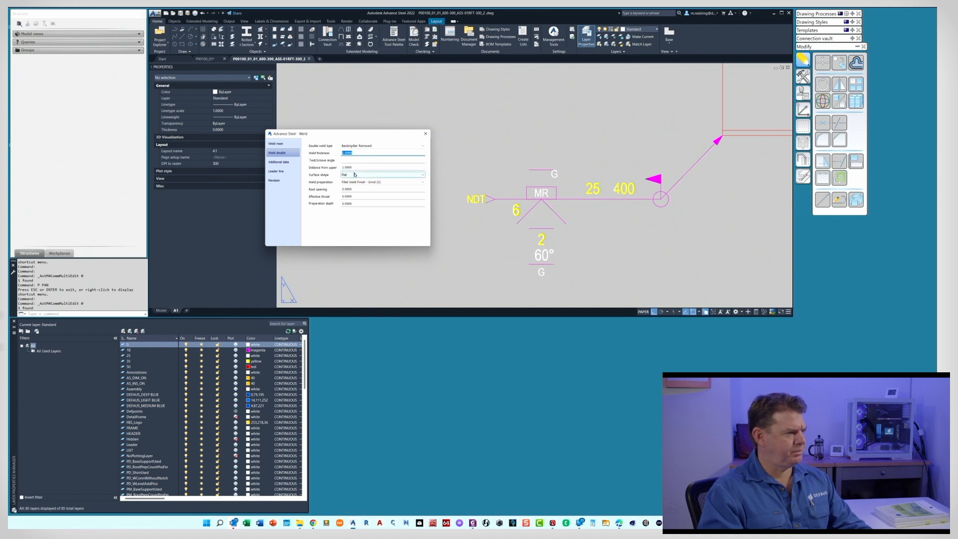
# Step: Set the double weld's surface shape to Standard and its weld preparation to Staggered Stitch Weld
pyautogui.click(354, 174)
pyautogui.click(354, 181)
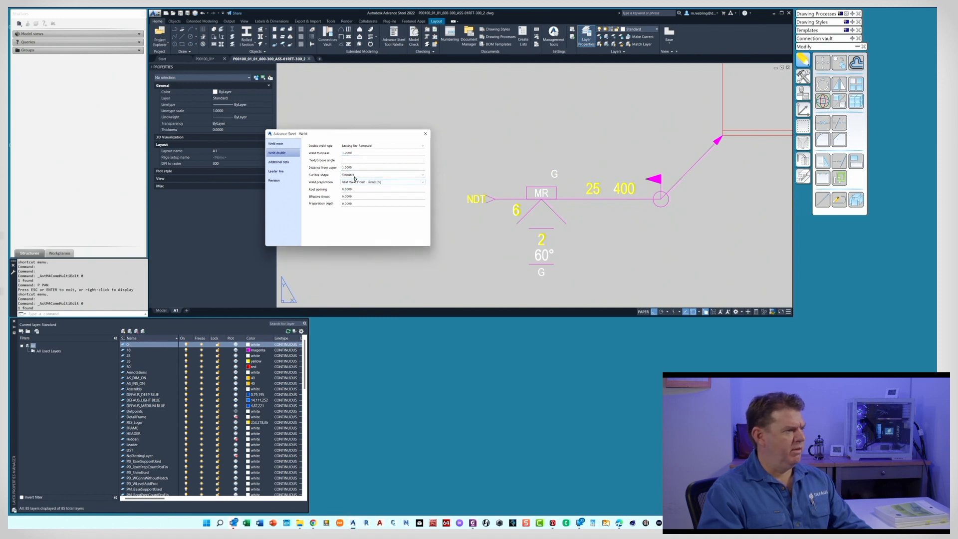
pyautogui.click(355, 182)
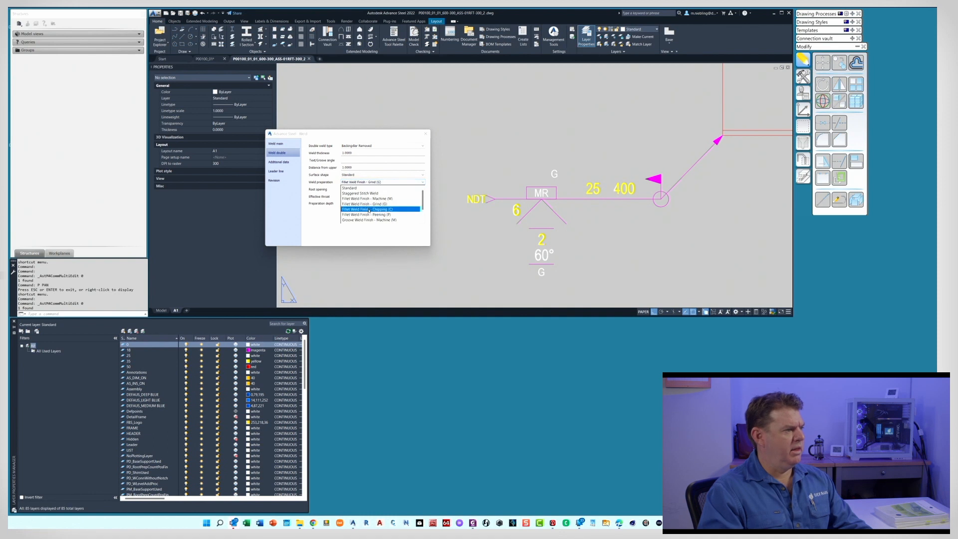
pyautogui.click(367, 189)
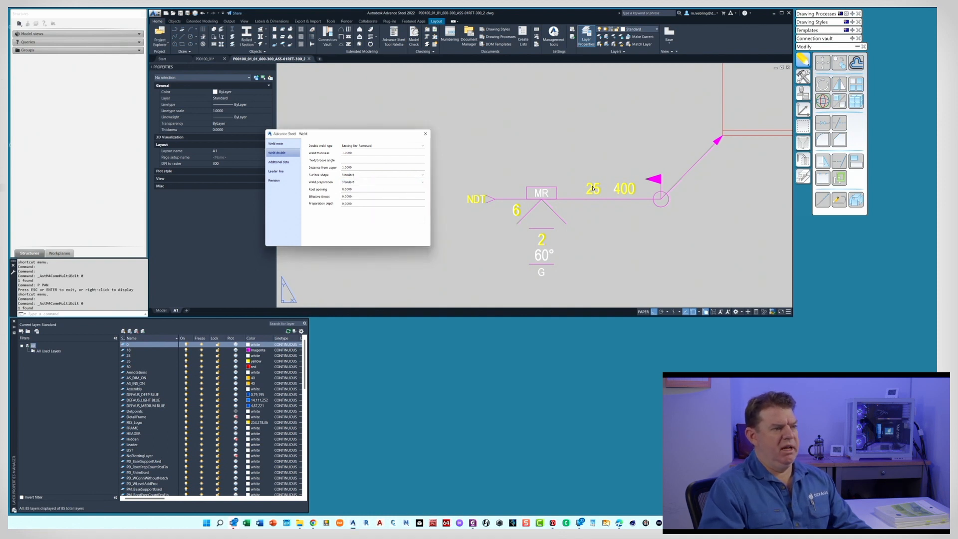
pyautogui.click(364, 181)
pyautogui.click(367, 195)
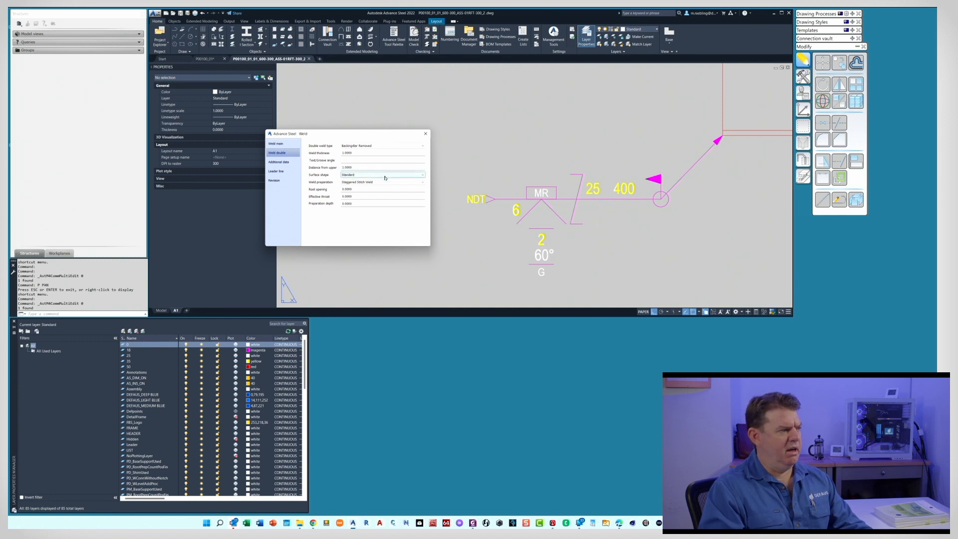
# Step: Change the main weld's location to Shop
pyautogui.click(276, 143)
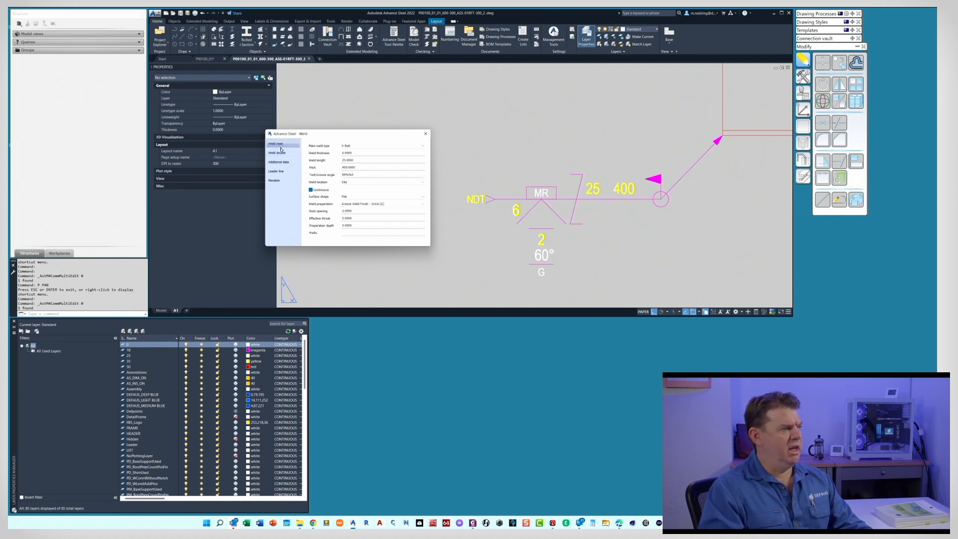
pyautogui.click(341, 184)
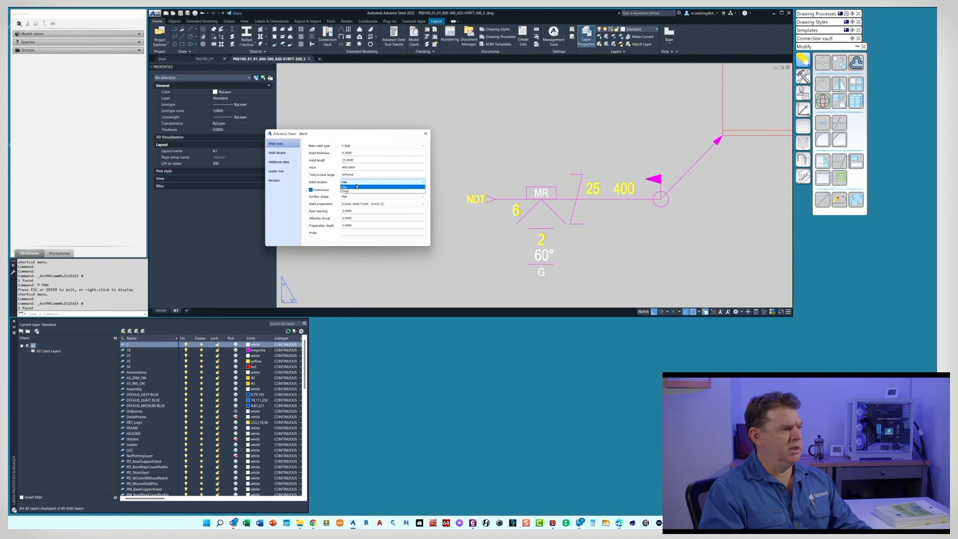
pyautogui.click(350, 191)
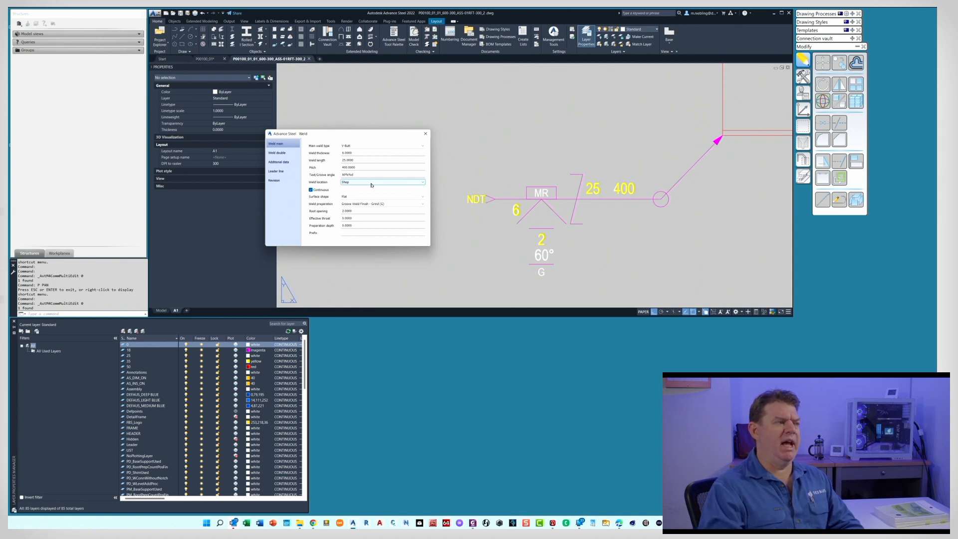
pyautogui.click(402, 196)
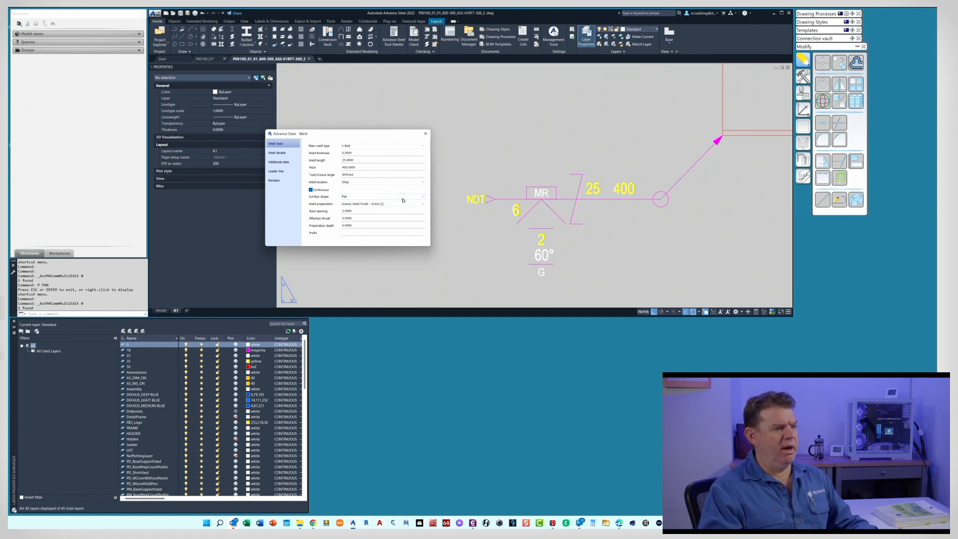
# Step: Add line breaks around the NDT text in the weld symbol's additional data
pyautogui.click(278, 153)
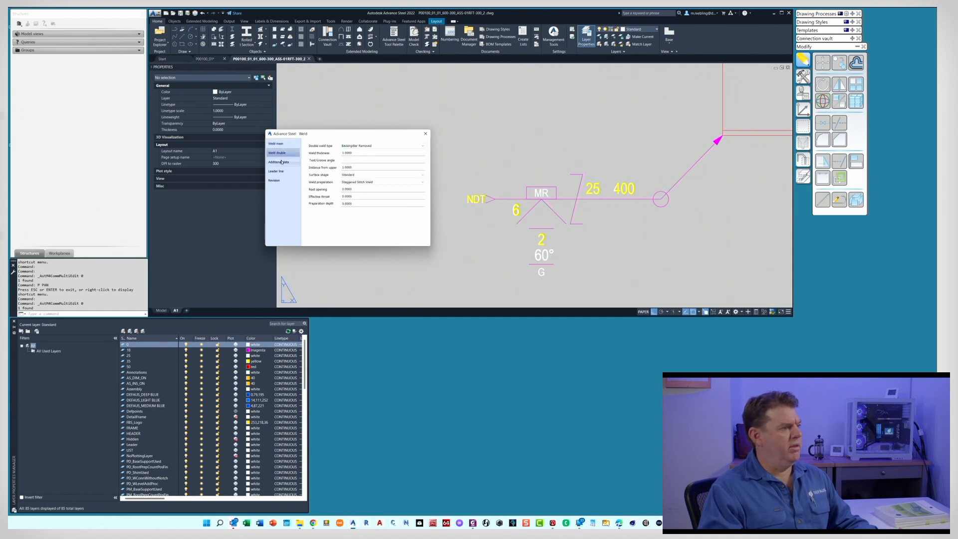
pyautogui.click(281, 162)
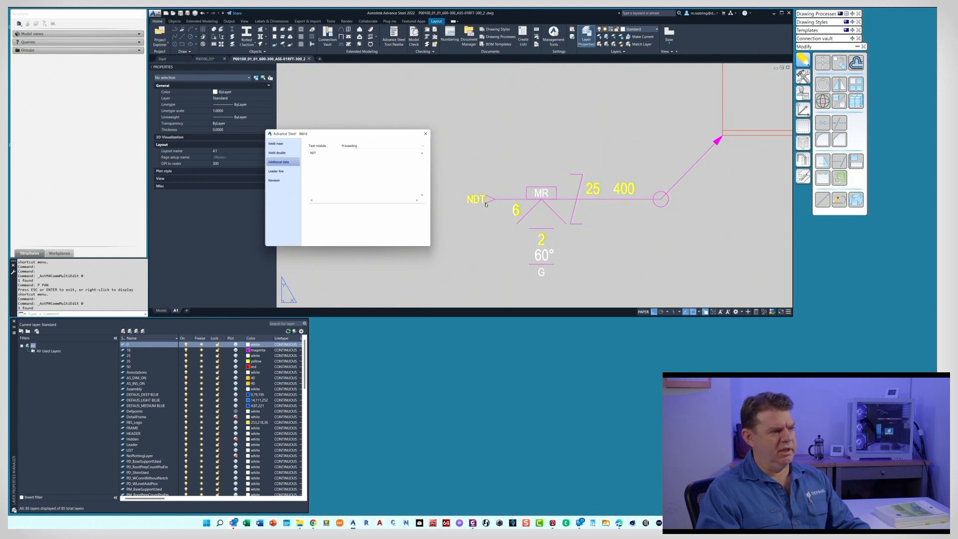
pyautogui.scroll(3, 481, 204)
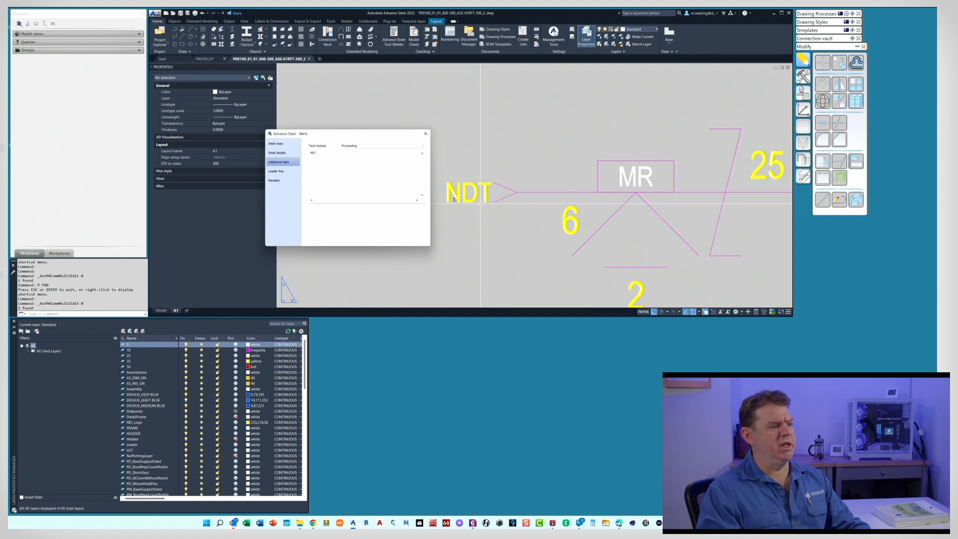
pyautogui.scroll(-2, 502, 193)
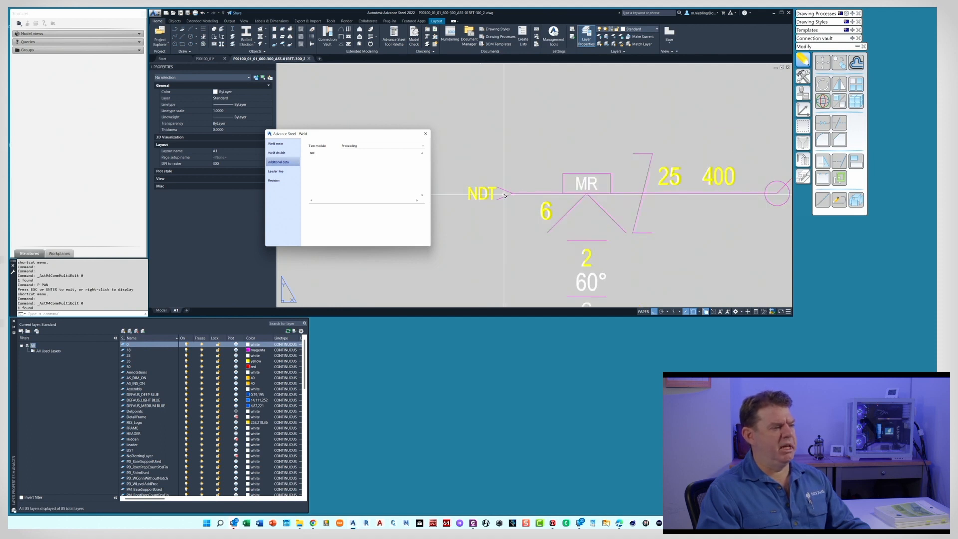
pyautogui.scroll(2, 481, 197)
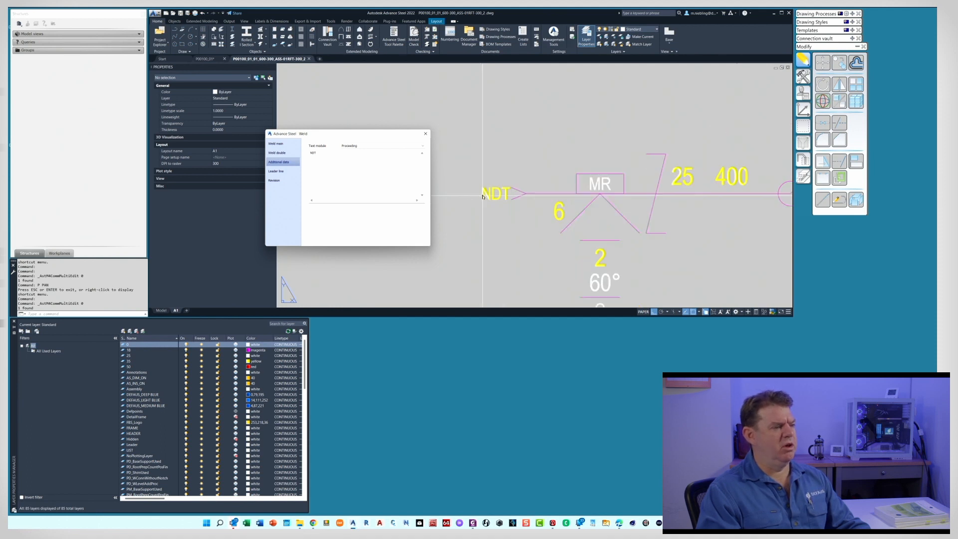
pyautogui.click(327, 155)
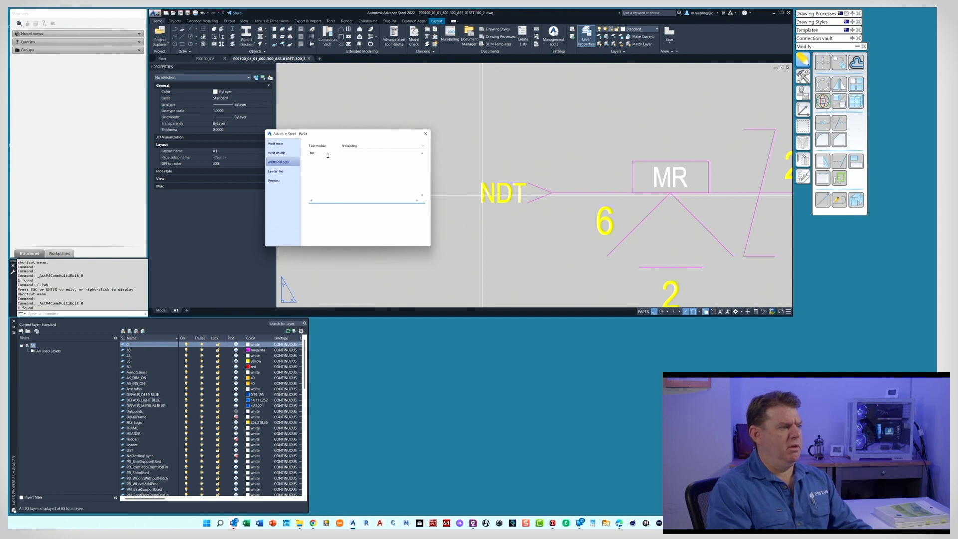
pyautogui.press('Return')
pyautogui.press('Return')
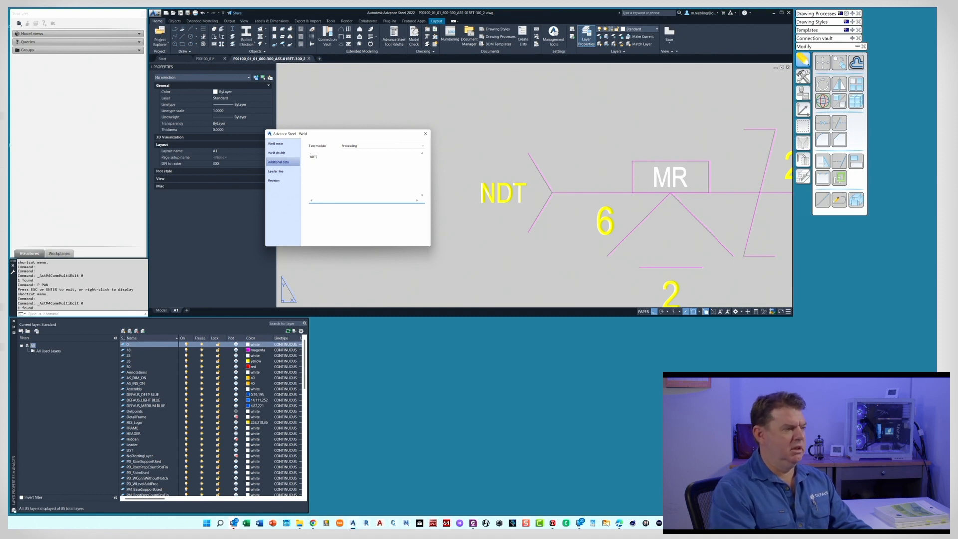
# Step: Add another line break below the NDT text in the additional data and close the weld settings
pyautogui.press('Return')
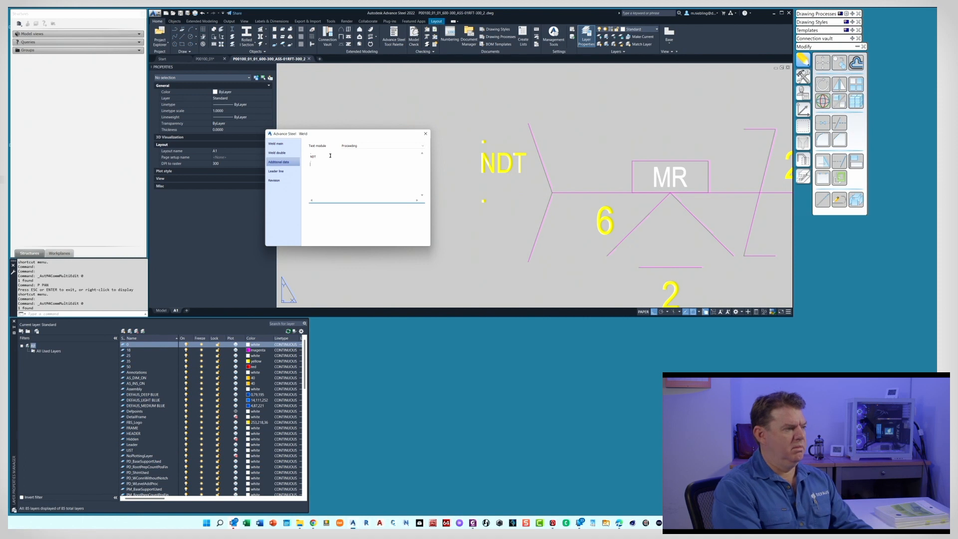
pyautogui.click(425, 133)
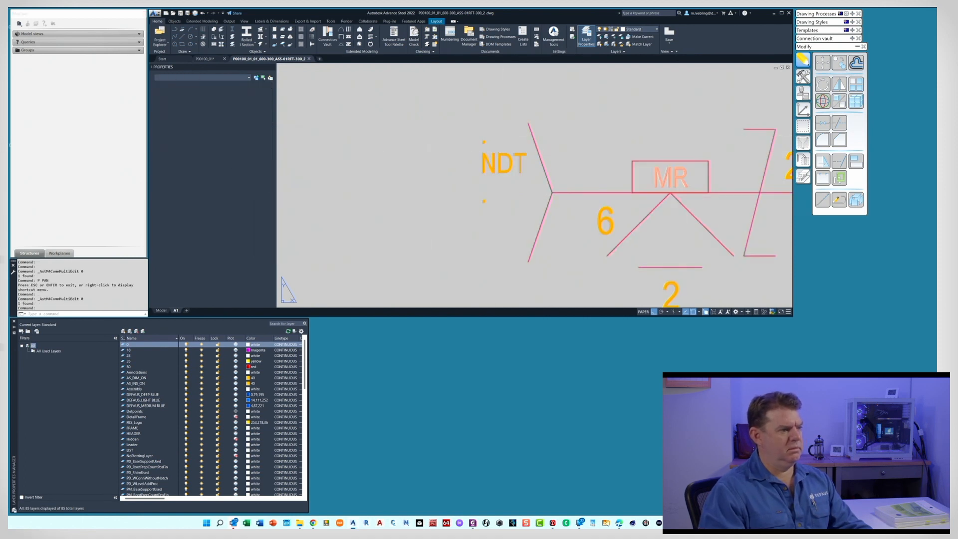
# Step: Reopen the weld's additional data and replace its contents with the single-line text NDT
pyautogui.doubleClick(521, 163)
pyautogui.click(287, 163)
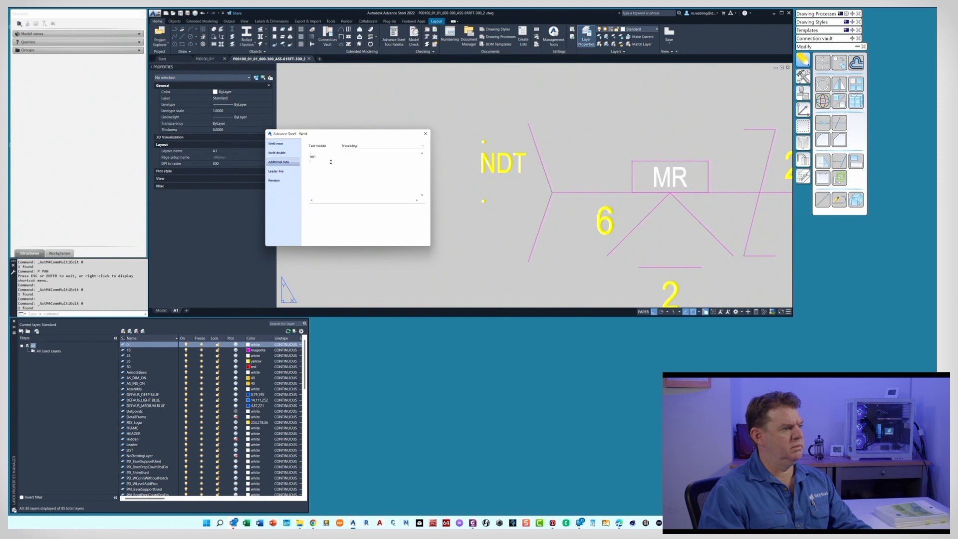
pyautogui.click(329, 160)
pyautogui.press('BackSpace')
pyautogui.press('BackSpace')
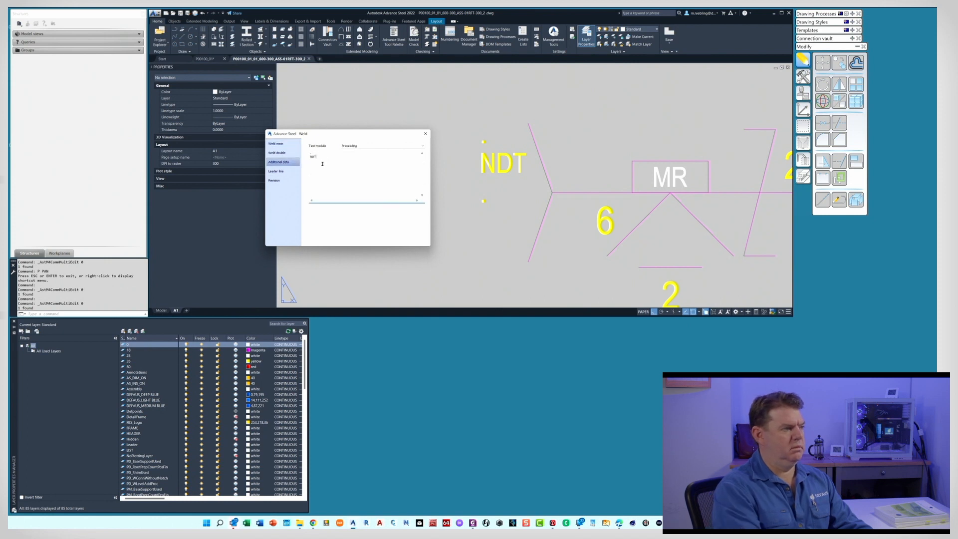
pyautogui.write('Nd')
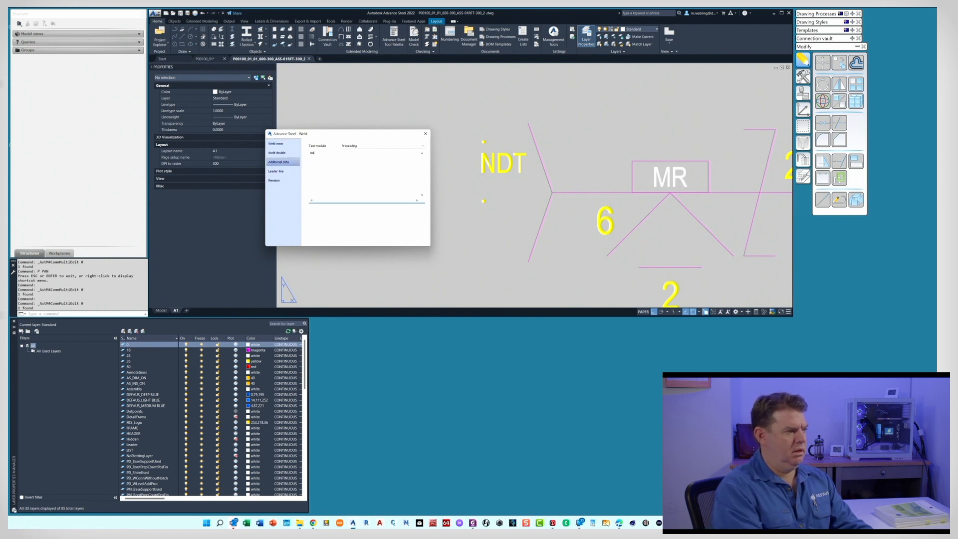
pyautogui.press('BackSpace')
pyautogui.write('DT')
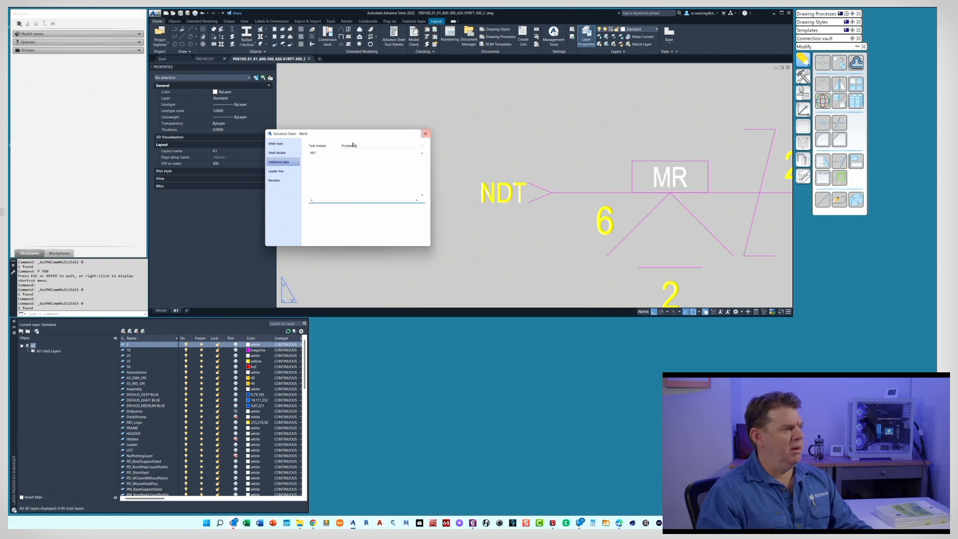
# Step: Change the double weld's type to Fillet Weld and set its thickness to 4
pyautogui.click(289, 151)
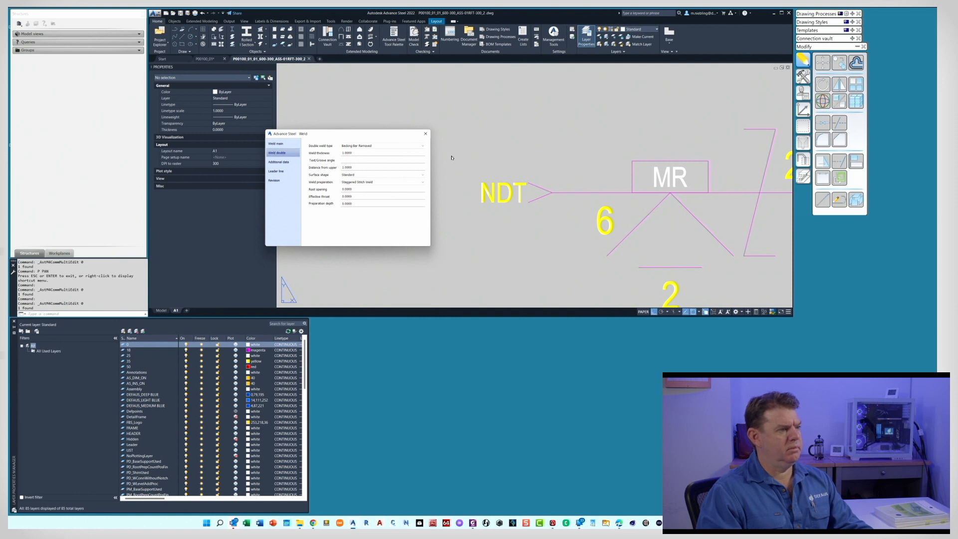
pyautogui.scroll(-2, 491, 186)
pyautogui.scroll(-2, 492, 186)
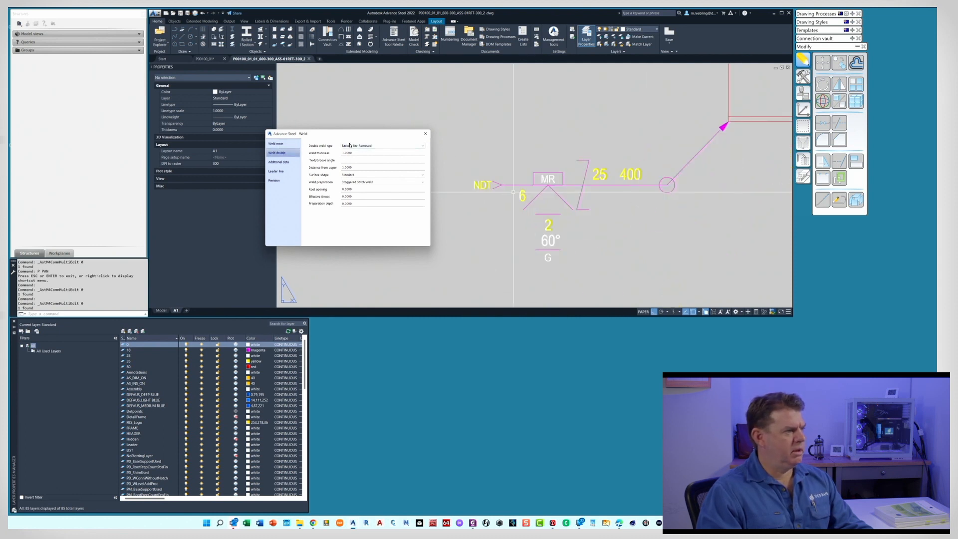
pyautogui.click(362, 146)
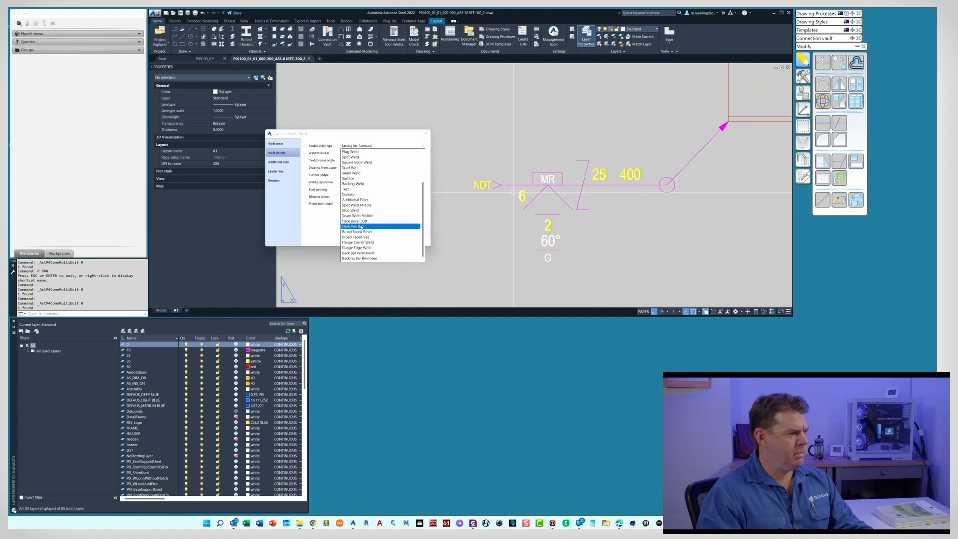
pyautogui.scroll(3, 362, 228)
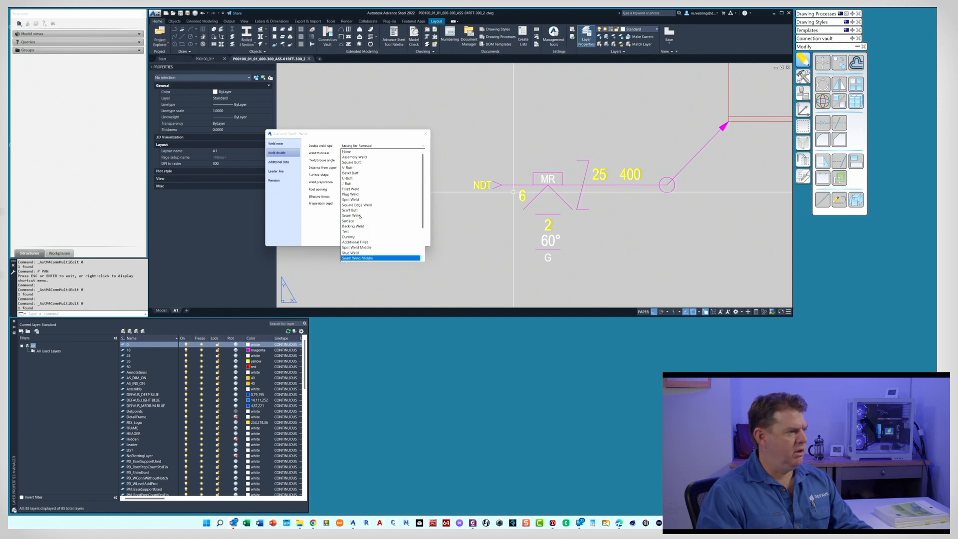
pyautogui.click(359, 189)
pyautogui.doubleClick(359, 154)
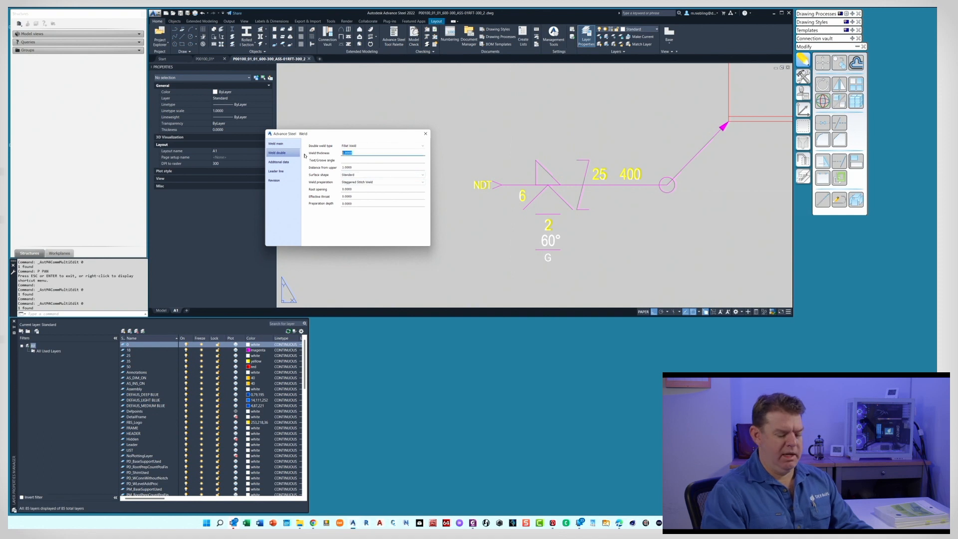
pyautogui.write('4')
pyautogui.press('Return')
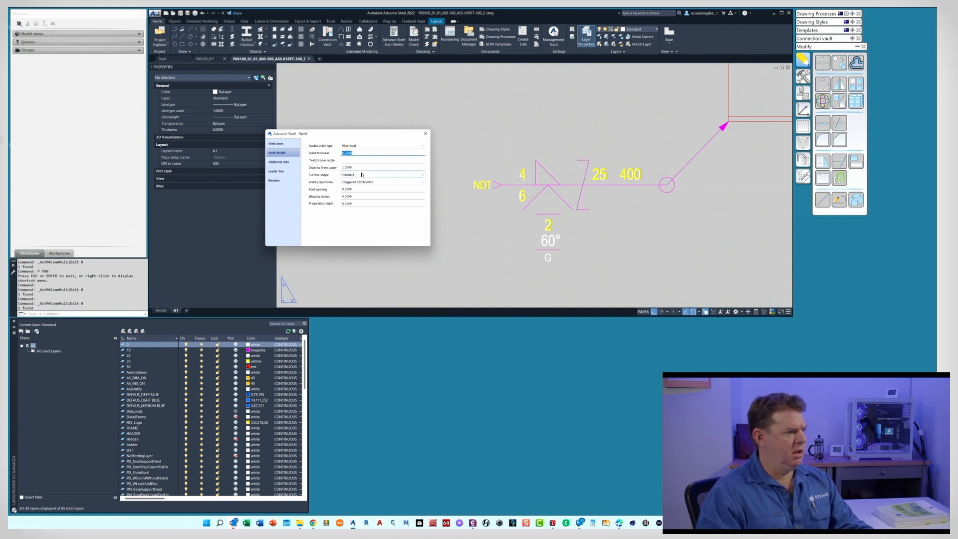
# Step: Set the double weld's surface shape to Convex and its weld preparation to Fillet Weld Finish - Machine (M)
pyautogui.click(356, 174)
pyautogui.click(349, 191)
pyautogui.click(357, 182)
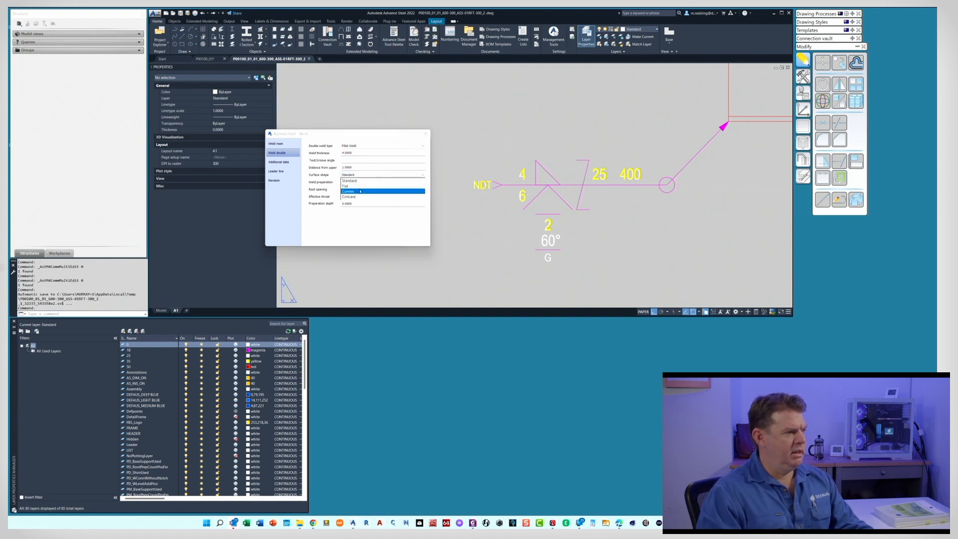
pyautogui.click(359, 189)
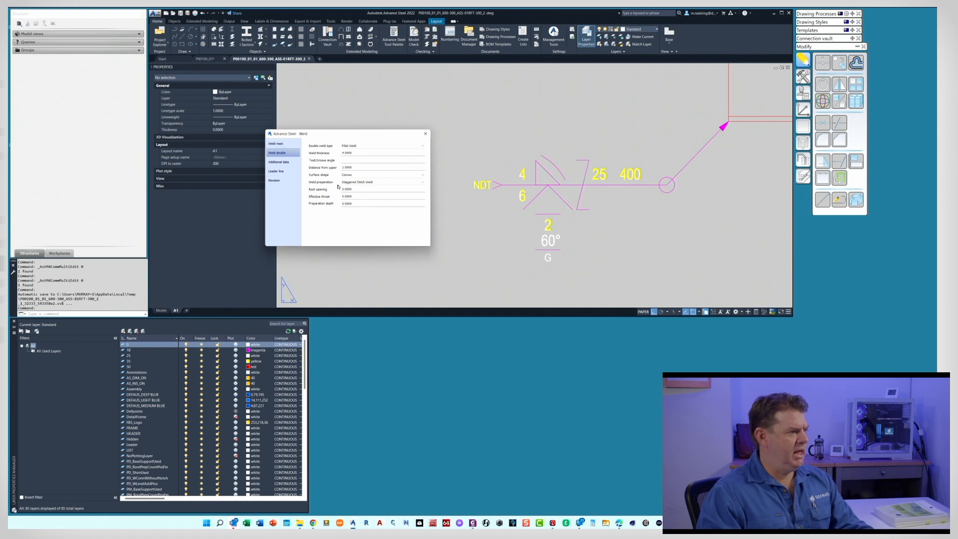
pyautogui.click(369, 183)
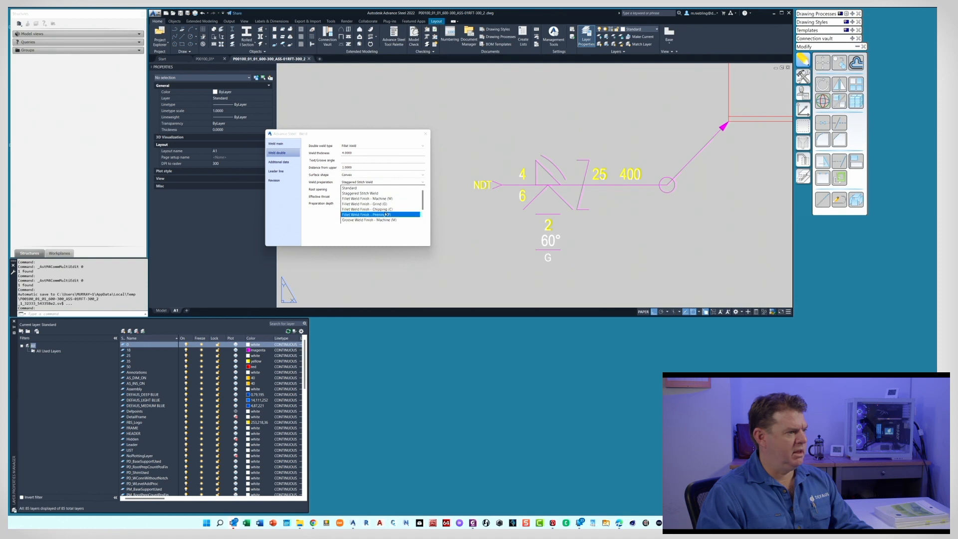
pyautogui.click(377, 198)
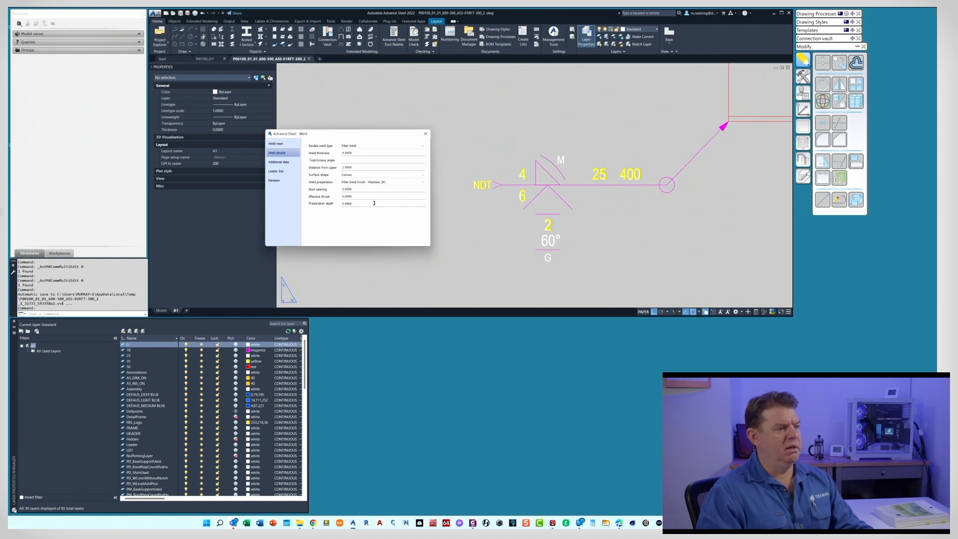
# Step: Change the double weld's surface shape to Flat, set its root opening to 2 and close the weld settings
pyautogui.click(357, 175)
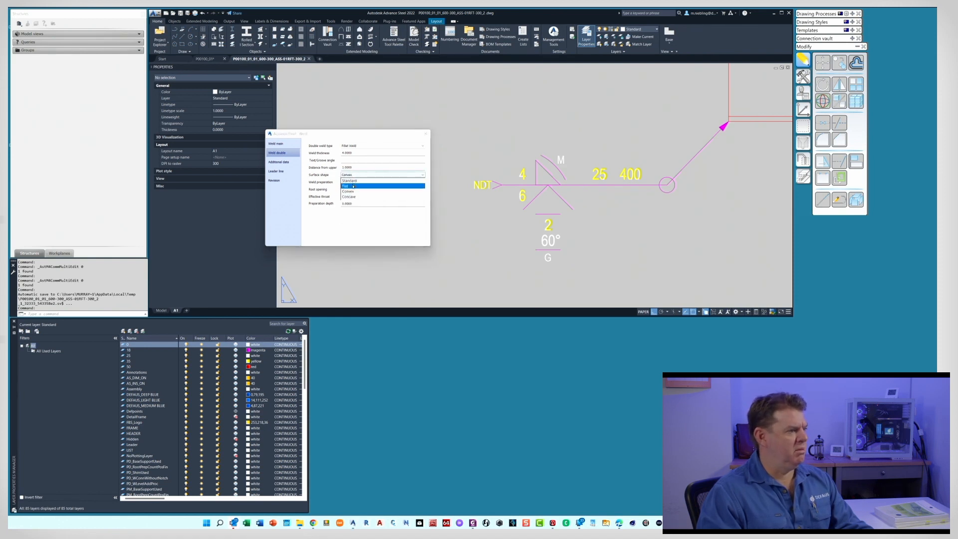
pyautogui.click(353, 186)
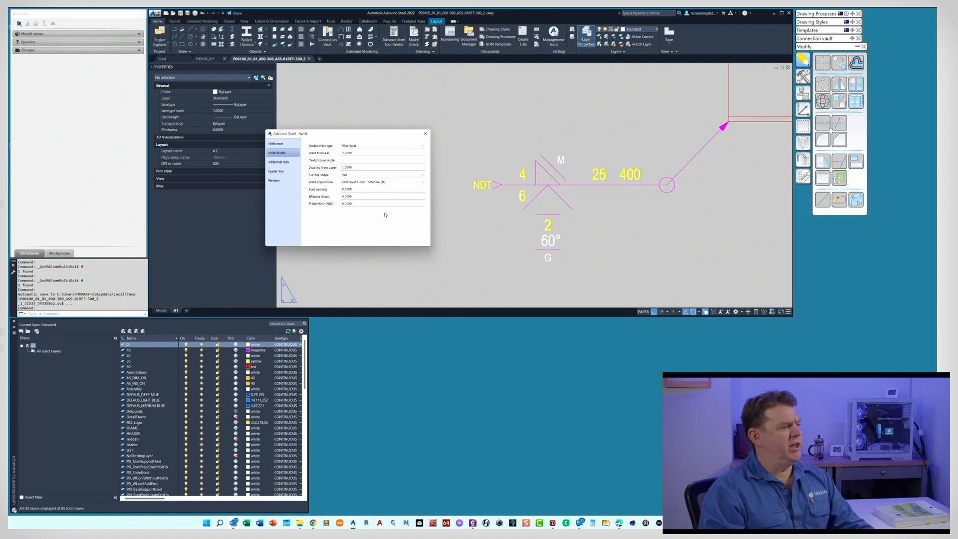
pyautogui.click(358, 190)
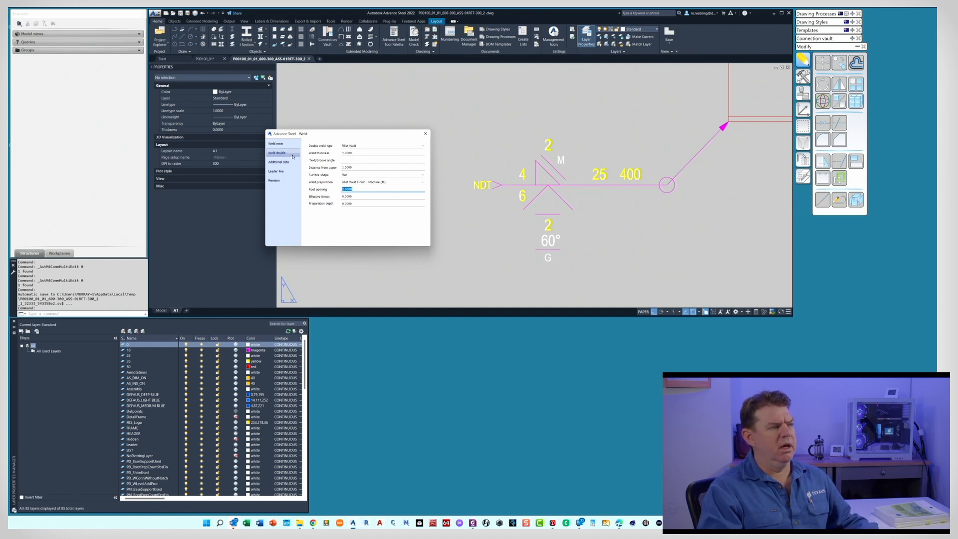
pyautogui.click(425, 133)
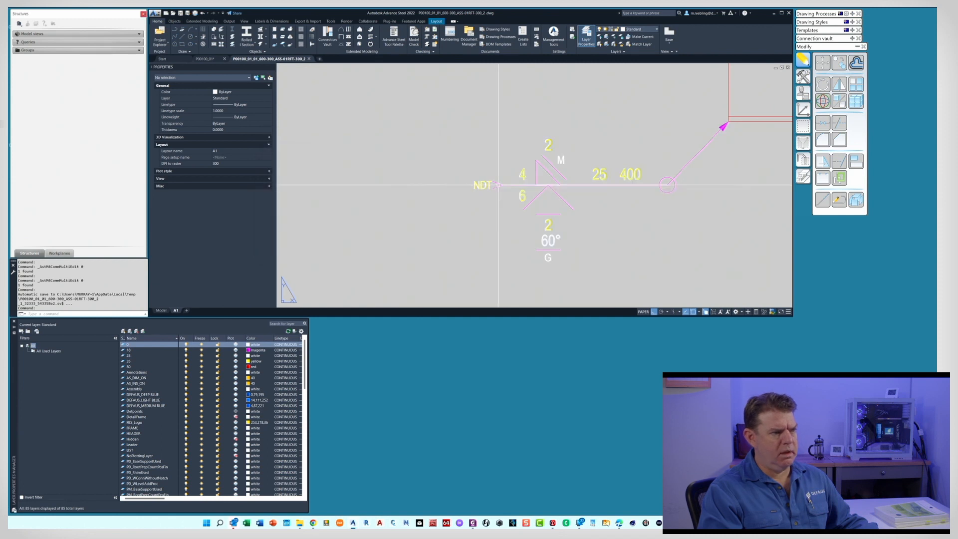
pyautogui.scroll(-4, 663, 170)
pyautogui.scroll(4, 524, 197)
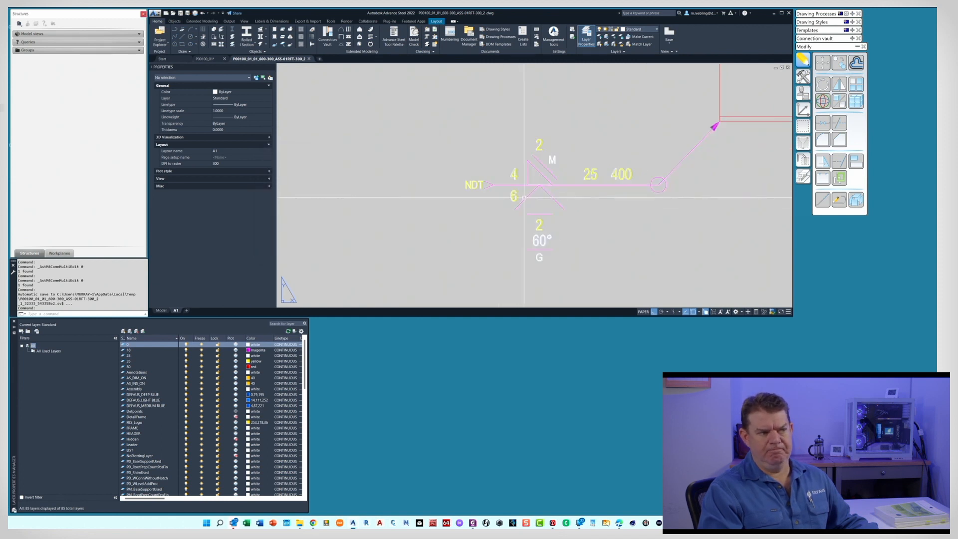